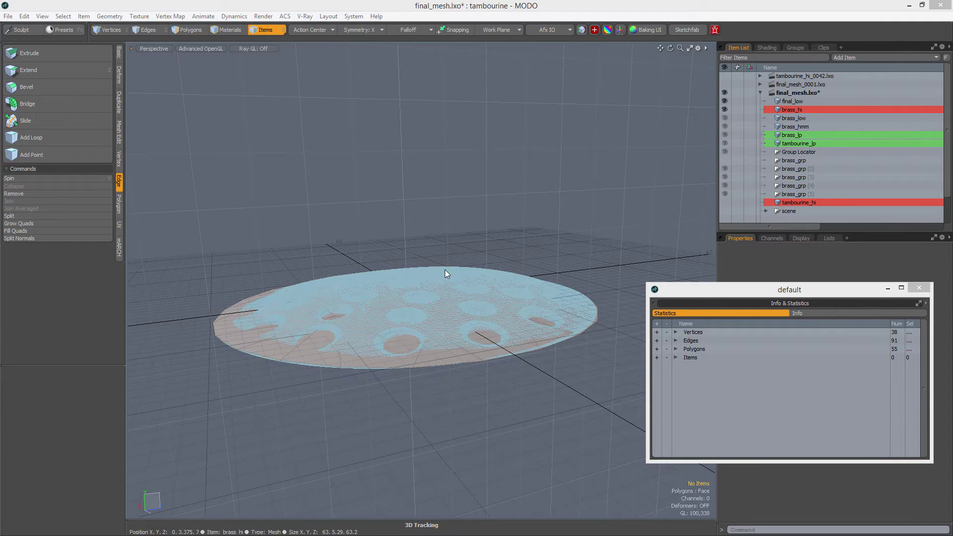
Unhide all the meshes and examine how the low-poly tambourine frame and its brass jingles, tambourine_lp and brass_lp, fit together
scroll(437, 273, "down", 5)
key("u")
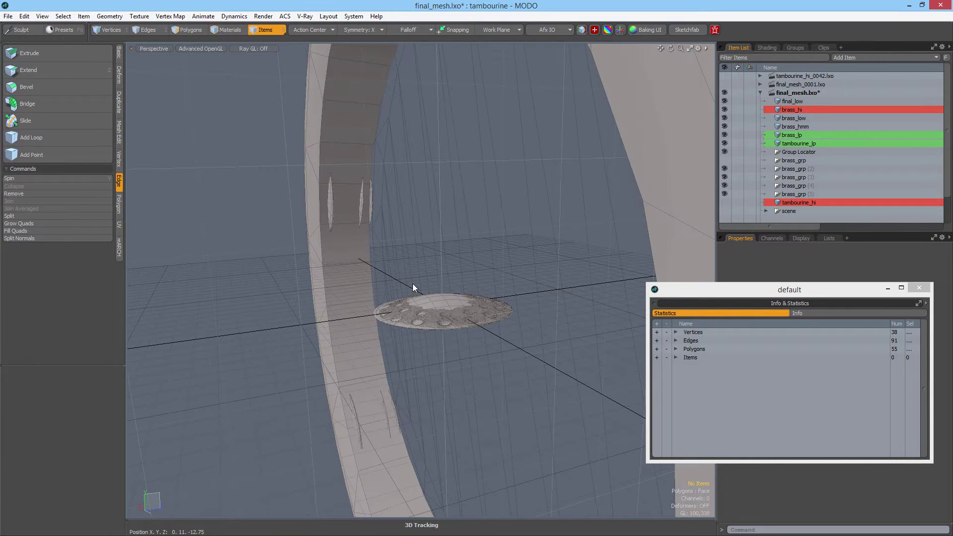
left_click_drag(442, 272, 466, 180, "ctrl+alt")
left_click_drag(540, 112, 377, 208, "alt")
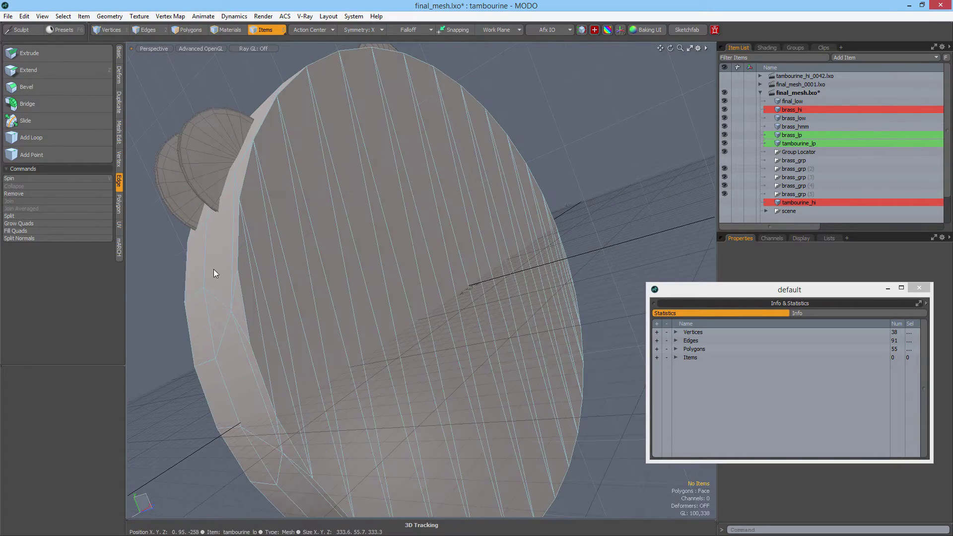
left_click_drag(213, 273, 226, 129, "alt")
left_click(243, 401)
left_click(298, 239)
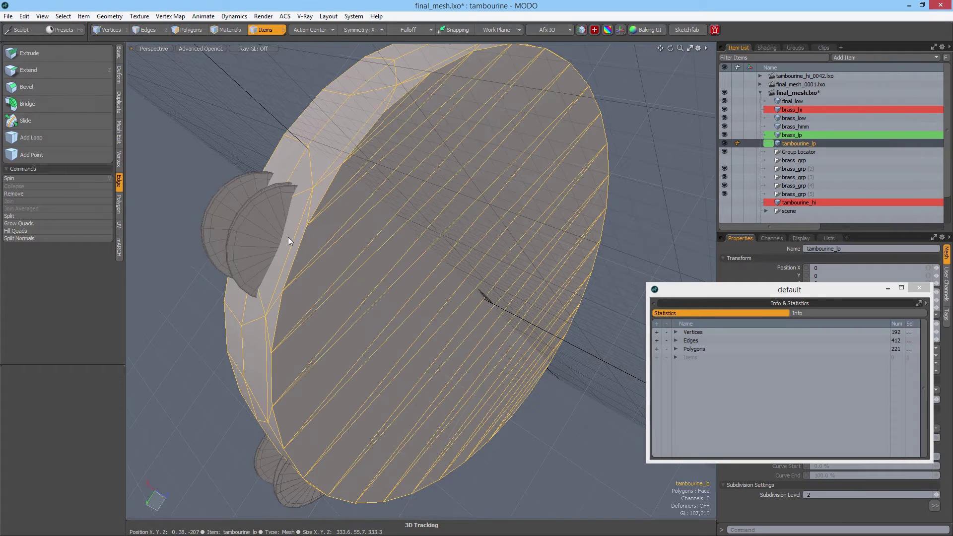
left_click(252, 226)
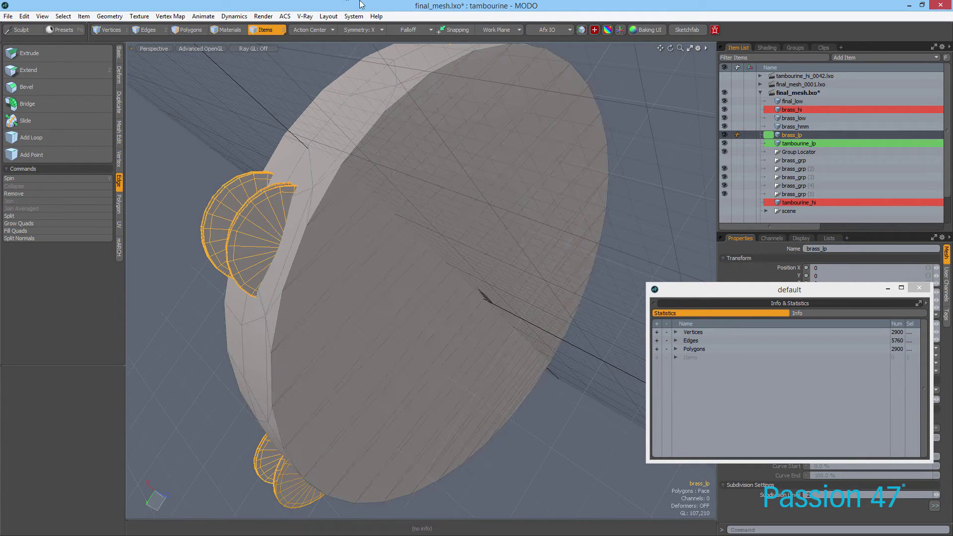
left_click_drag(360, 226, 407, 329, "alt")
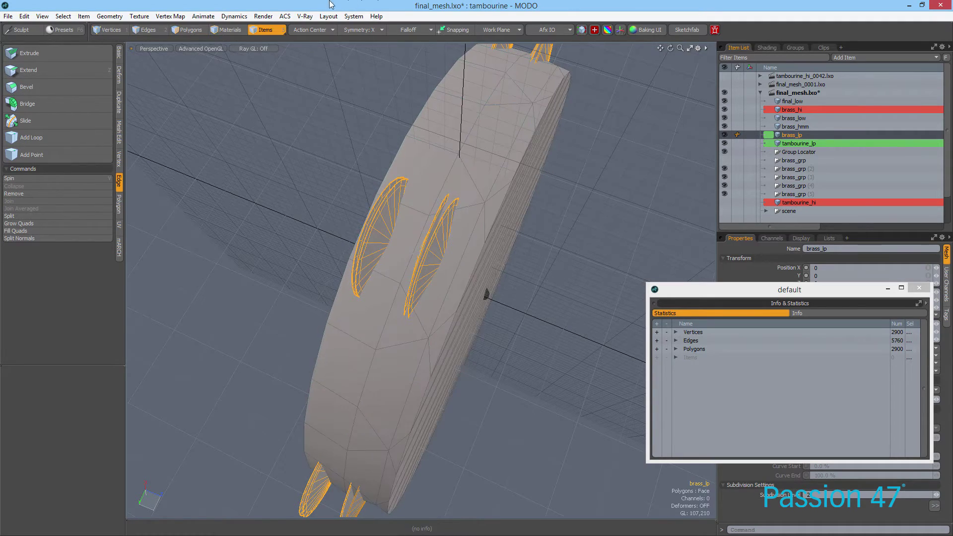
left_click_drag(428, 217, 464, 347, "alt")
scroll(466, 268, "up", 4)
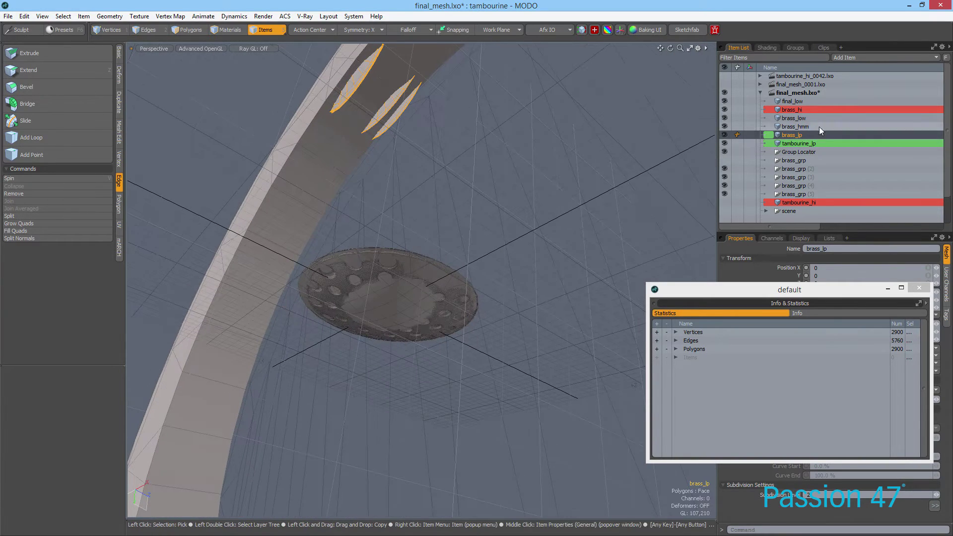
Isolate the final_low and brass_hi meshes by hiding everything else in the scene
left_click(810, 102)
left_click(811, 109, "ctrl")
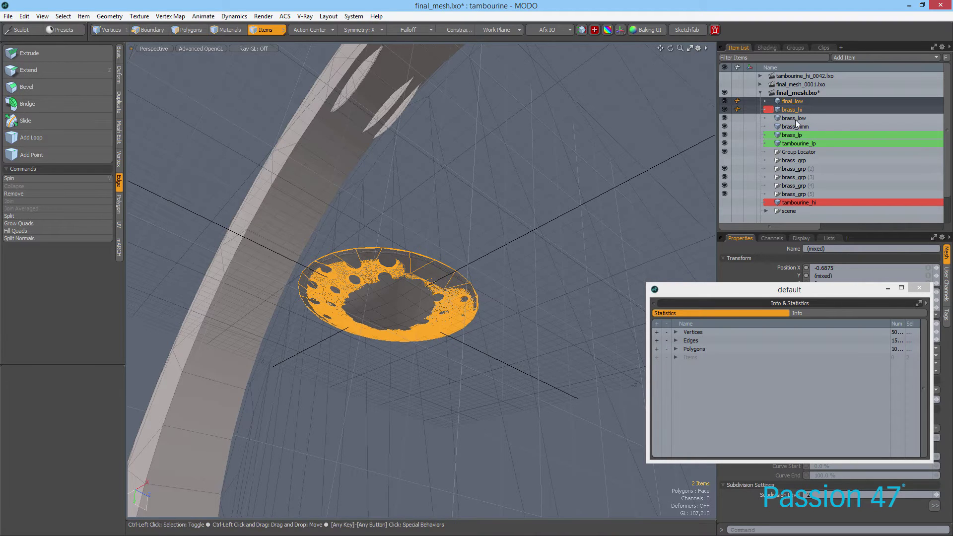
key("shift+h")
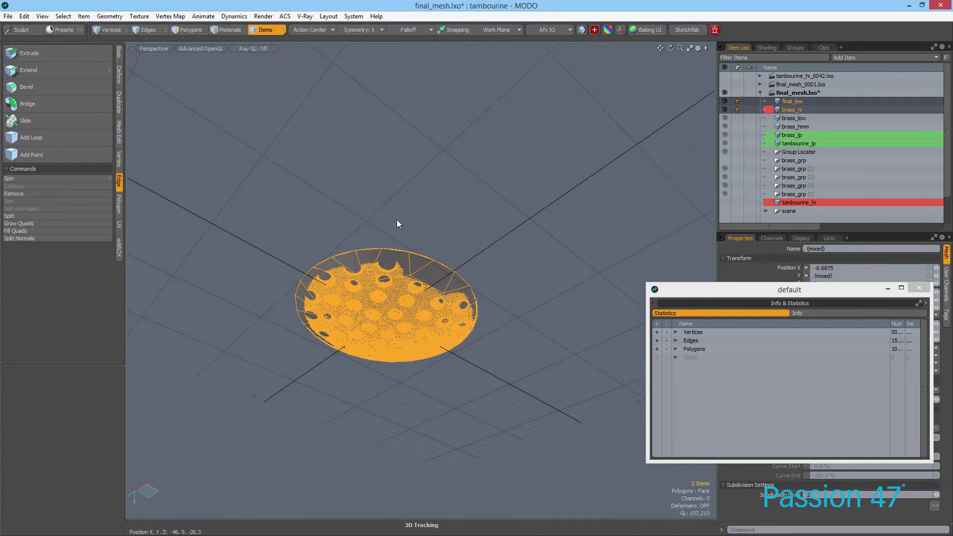
left_click(388, 219)
left_click_drag(388, 218, 579, 232, "alt")
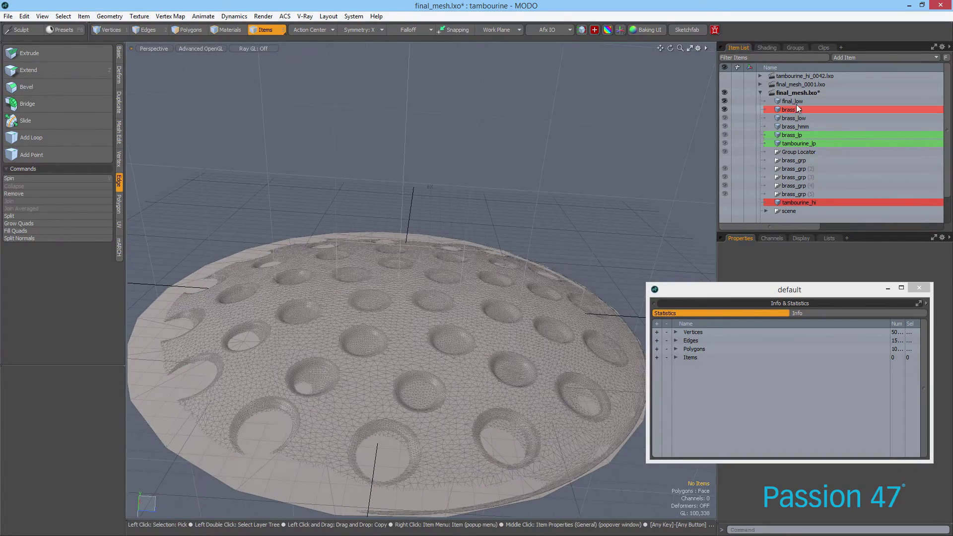
Compare brass_hi with final_low, hide brass_hi, and examine the low-poly disc from both sides
left_click(796, 107)
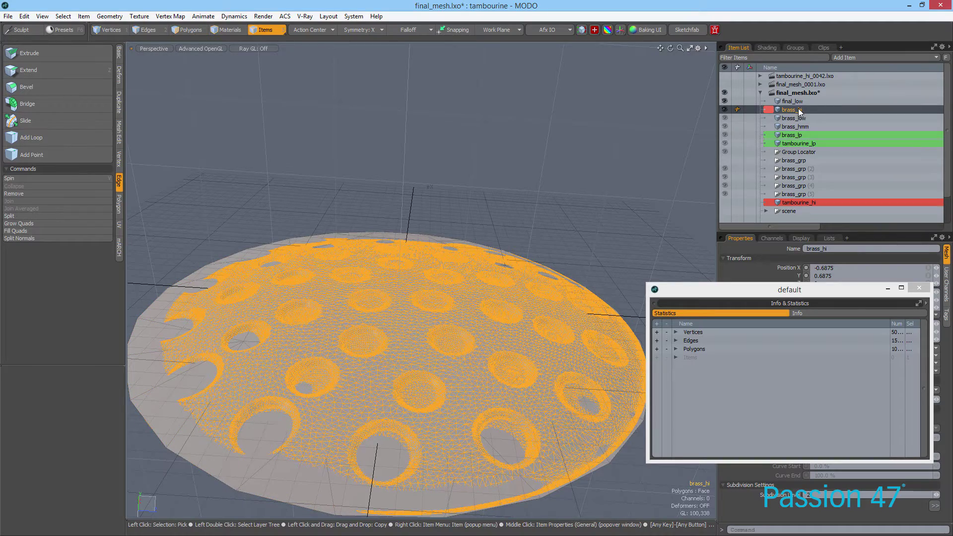
left_click(801, 100)
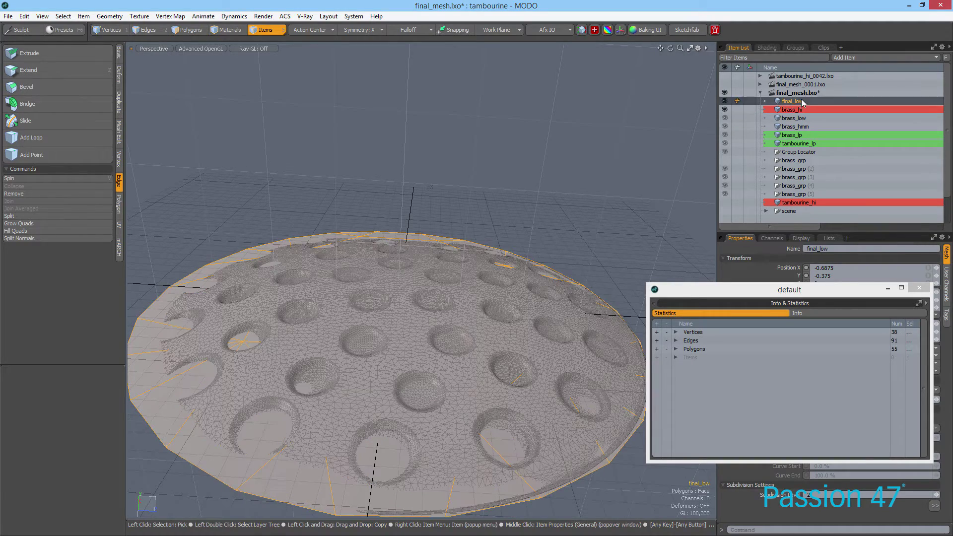
left_click(725, 110)
left_click_drag(437, 198, 429, 113, "alt")
left_click_drag(415, 260, 454, 104, "alt")
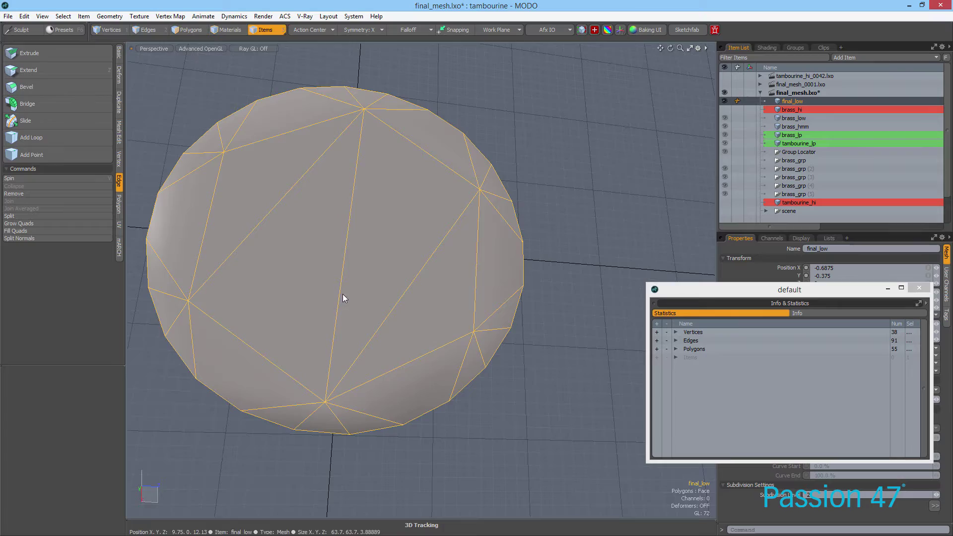
left_click_drag(367, 248, 306, 89, "alt")
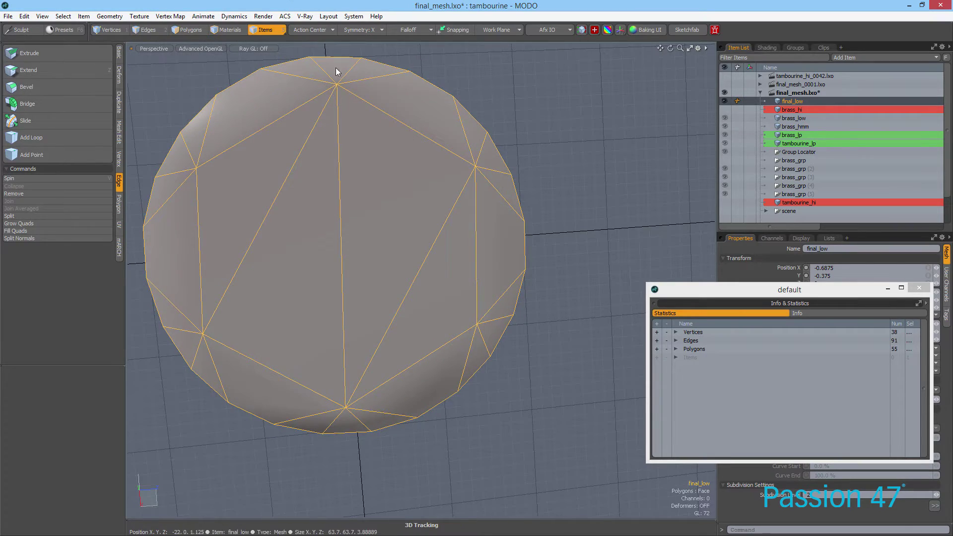
left_click_drag(363, 99, 458, 354, "alt")
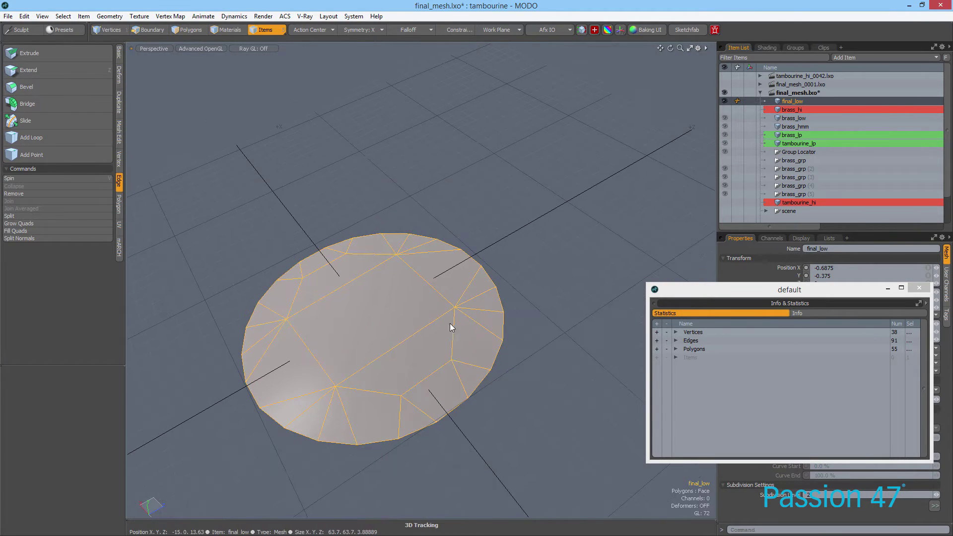
Switch to the UV layout, load final_low's Texture UV map, and move the statistics window clear of the 3D view
key("ctrl+Tab")
left_click(444, 304)
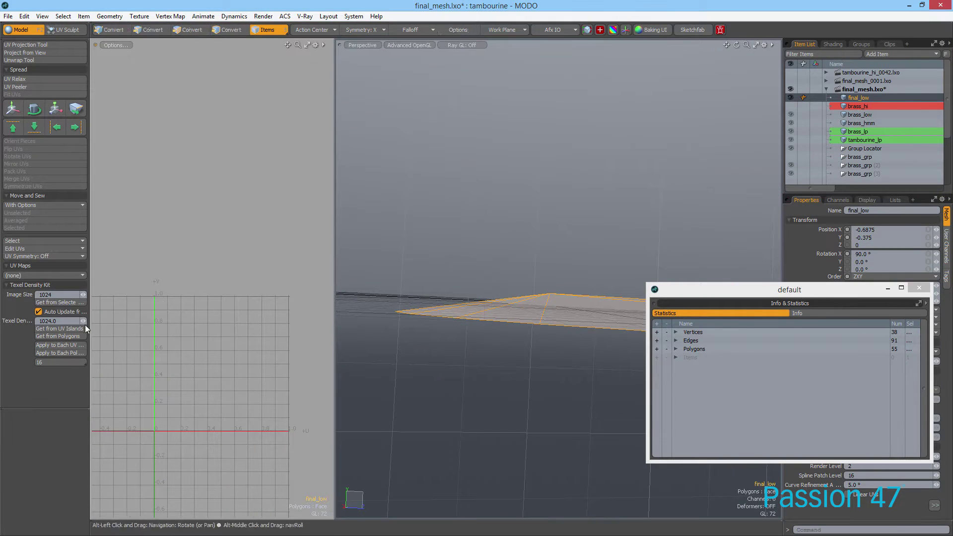
left_click(67, 276)
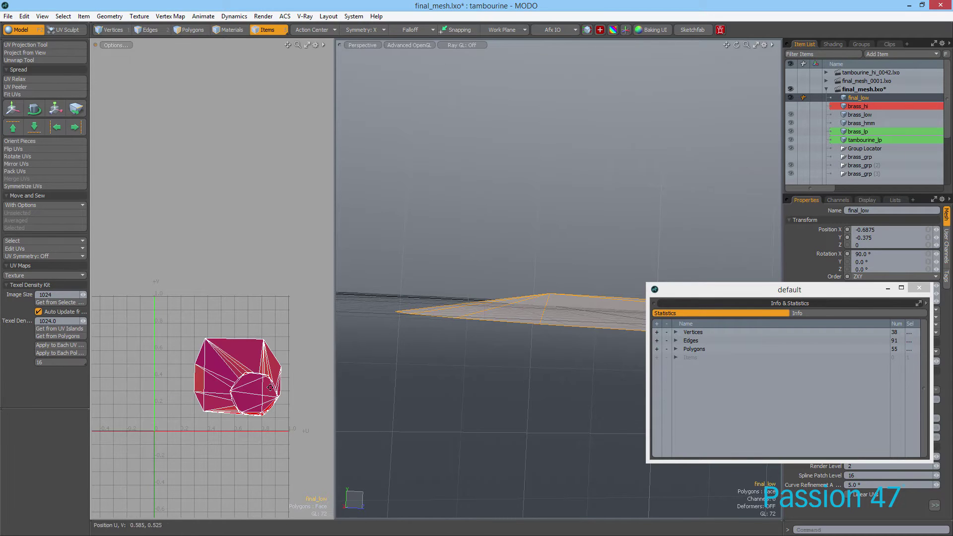
left_click_drag(284, 368, 233, 329, "alt")
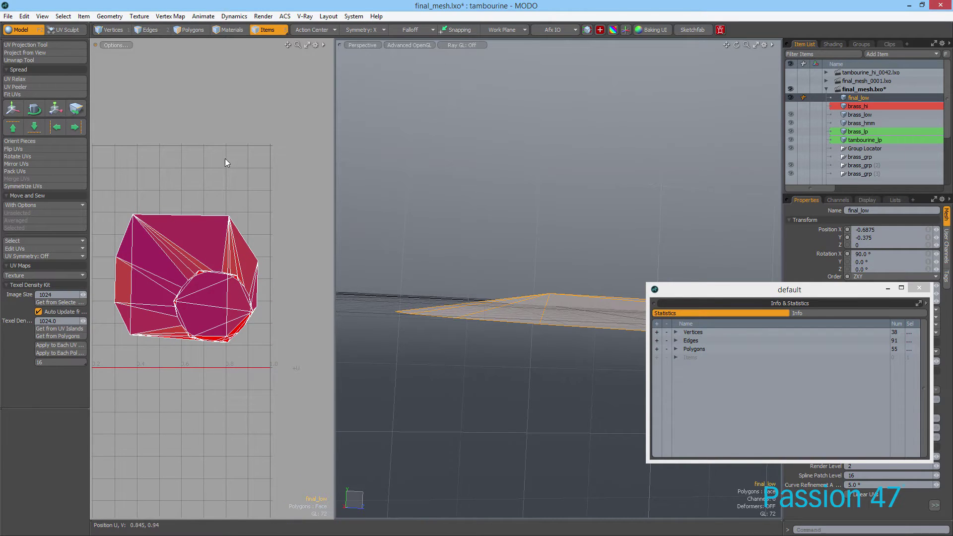
left_click_drag(625, 196, 596, 278, "alt")
left_click_drag(744, 291, 830, 420)
left_click_drag(614, 188, 484, 164, "alt")
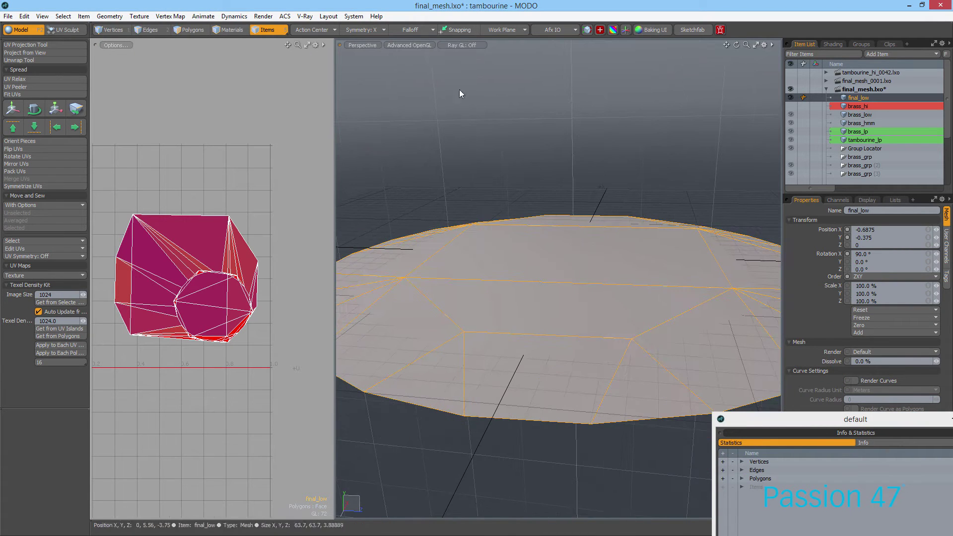
Select the polygons on the upper side of the final_low disc and unwrap them with the Unwrap Tool
left_click(203, 29)
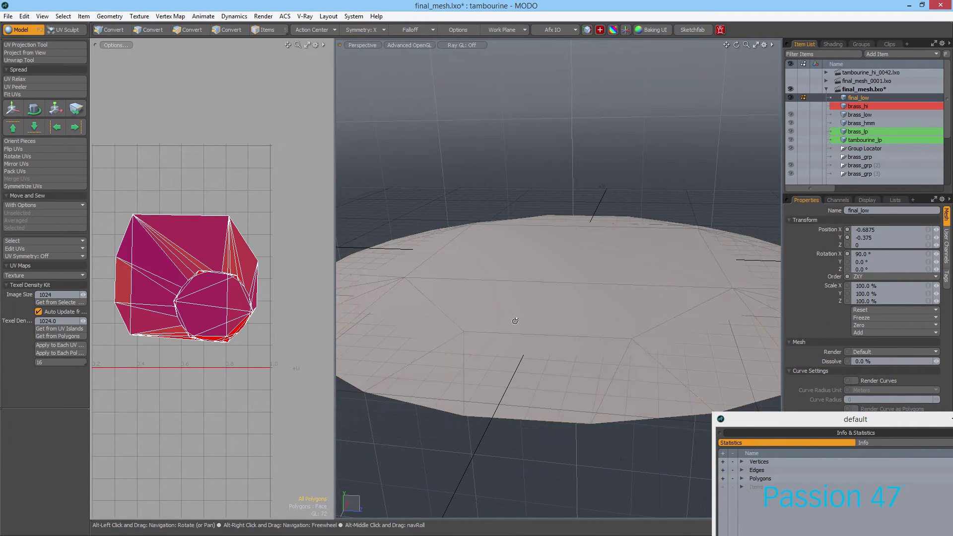
left_click_drag(522, 298, 565, 298, "alt")
mouse_move(623, 280)
left_mouse_down()
mouse_move(491, 233)
mouse_move(464, 347)
mouse_move(541, 391)
mouse_move(611, 329)
mouse_move(529, 271)
mouse_move(545, 378)
mouse_move(576, 234)
mouse_move(546, 102)
mouse_move(550, 65)
mouse_move(553, 208)
mouse_move(535, 263)
left_mouse_up()
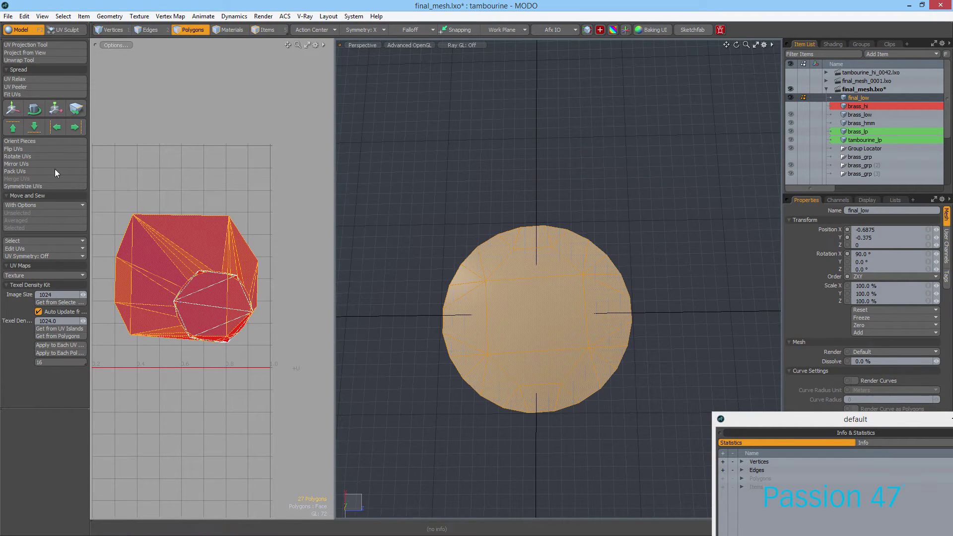
left_click(47, 53)
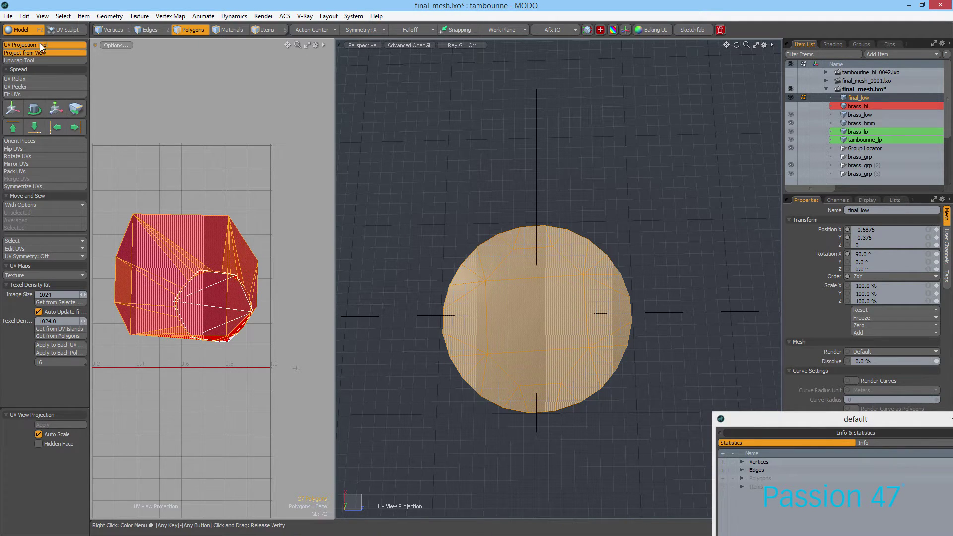
left_click(38, 60)
left_click(206, 131)
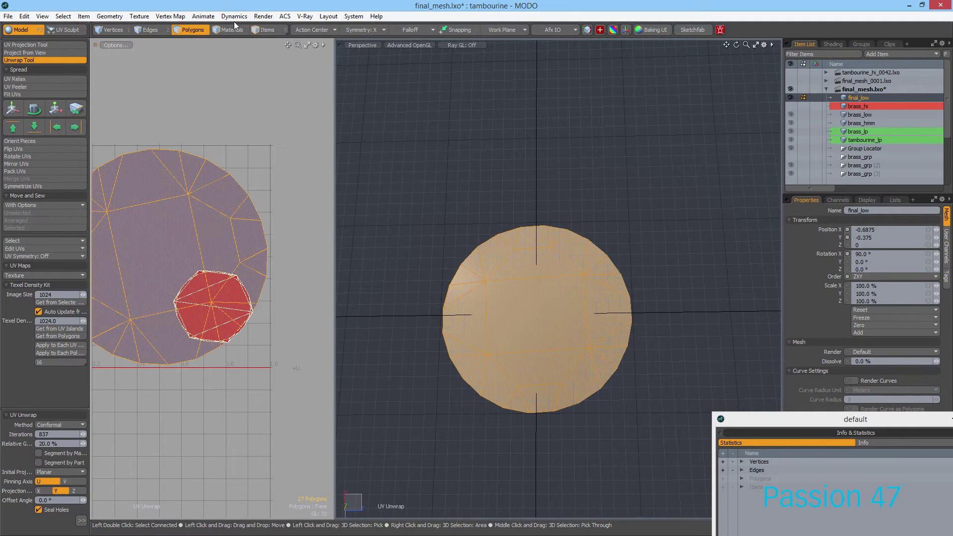
Move the unwrapped circular island straight down, below the 0–1 UV square
left_click_drag(235, 175, 181, 38, "ctrl+alt")
key("w")
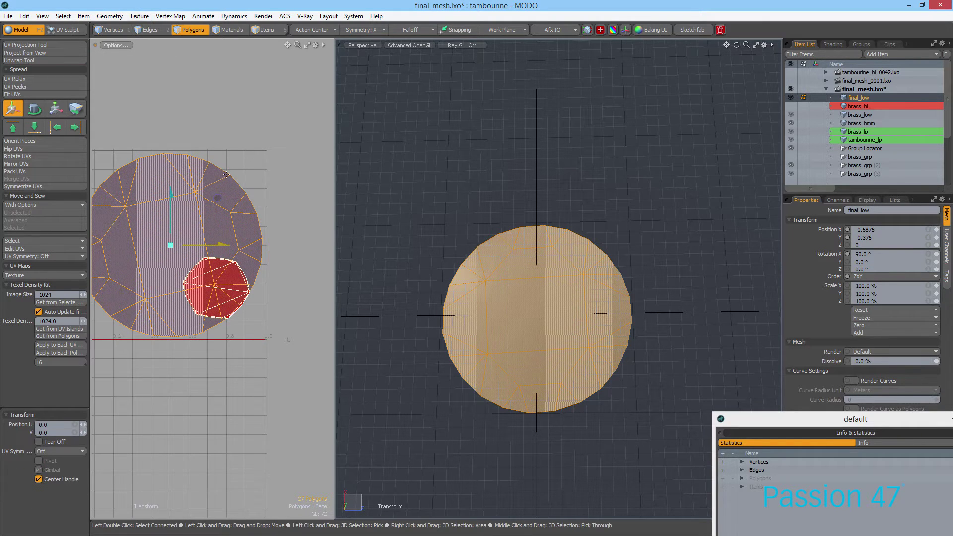
left_click_drag(217, 198, 233, 398)
key("space")
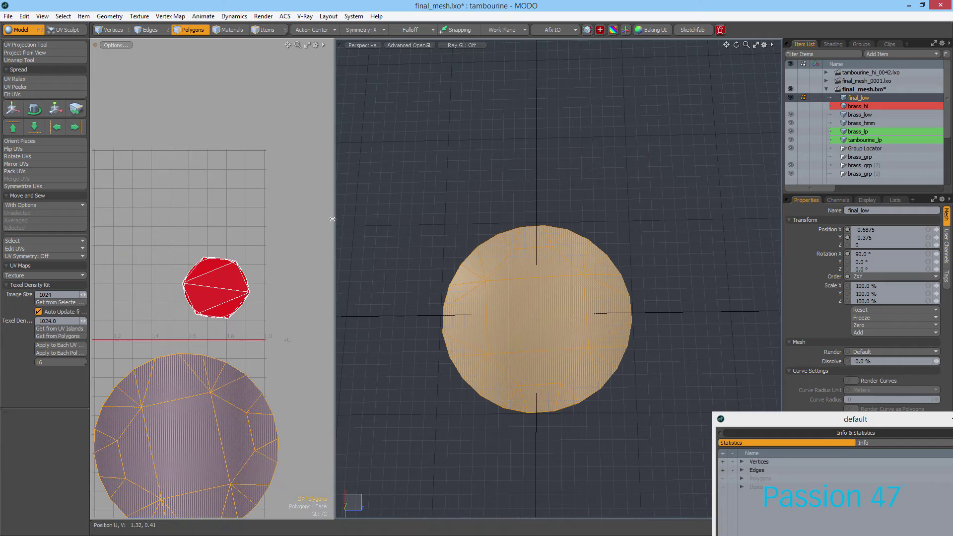
Select the remaining underside polygons in the UV view, unwrap them into their own island, and clear the selection
left_click_drag(551, 229, 552, 149, "alt")
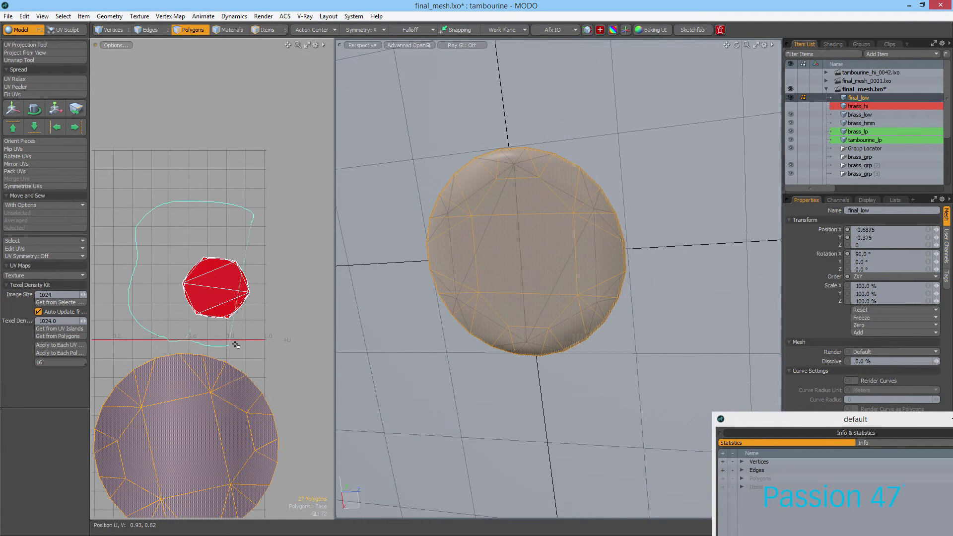
right_click_drag(245, 157, 243, 139)
mouse_move(538, 179)
left_mouse_down("alt")
mouse_move(502, 413)
mouse_move(480, 357)
mouse_move(519, 421)
mouse_move(516, 397)
left_mouse_up("alt")
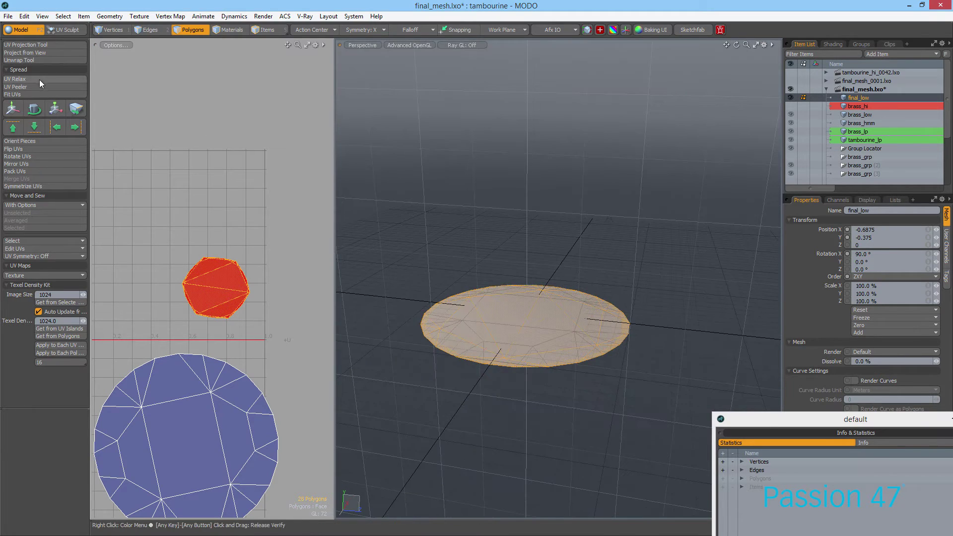
left_click(30, 59)
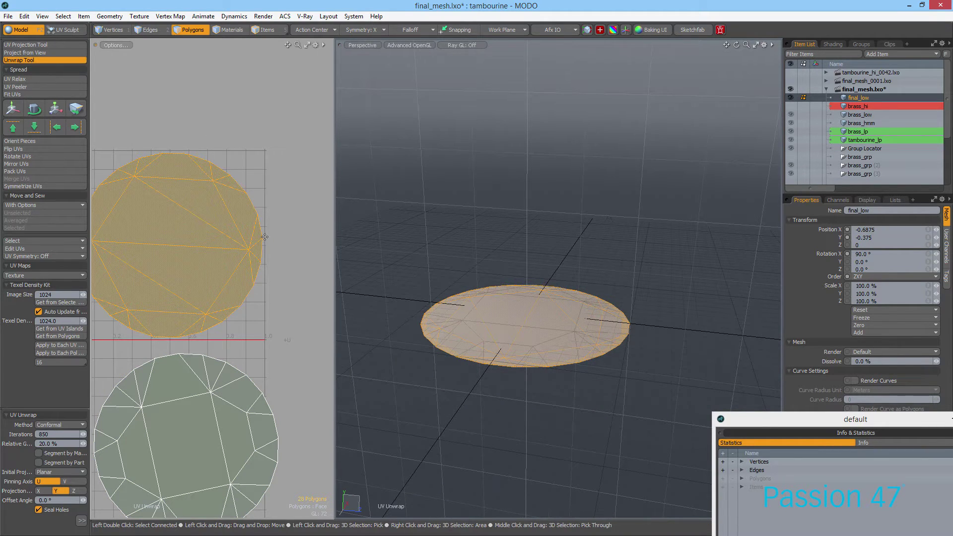
key("Escape")
key("Escape")
key("Escape")
Check which side of the disc each UV island covers by selecting polygons in both islands, leaving nothing selected
left_click_drag(277, 260, 232, 257, "ctrl+alt")
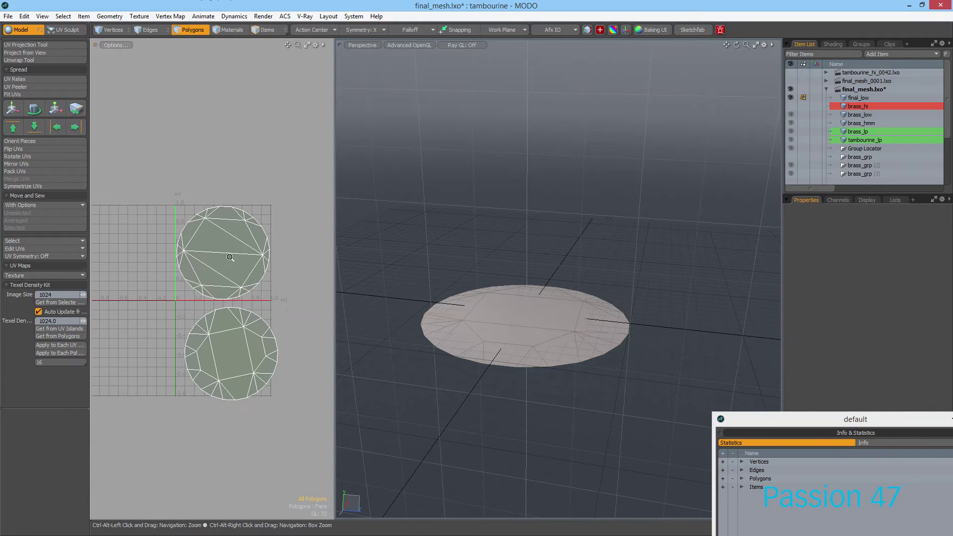
double_click(246, 359)
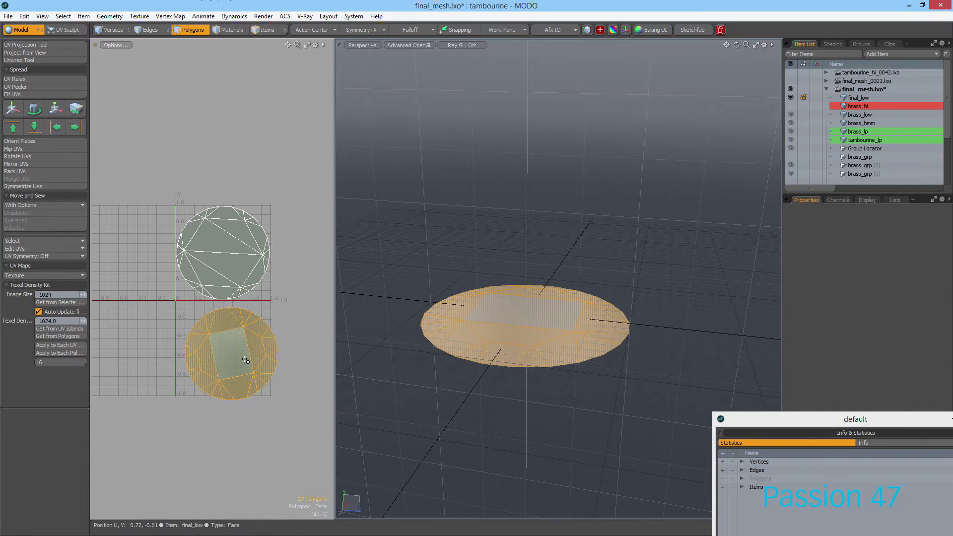
left_click(234, 250)
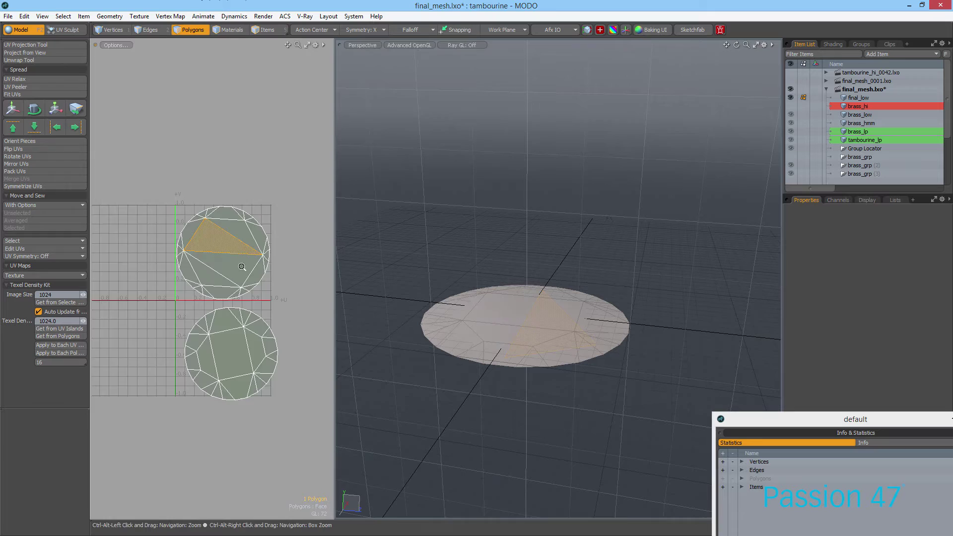
left_click_drag(242, 267, 274, 268, "ctrl+alt")
left_click_drag(494, 149, 509, 201, "alt")
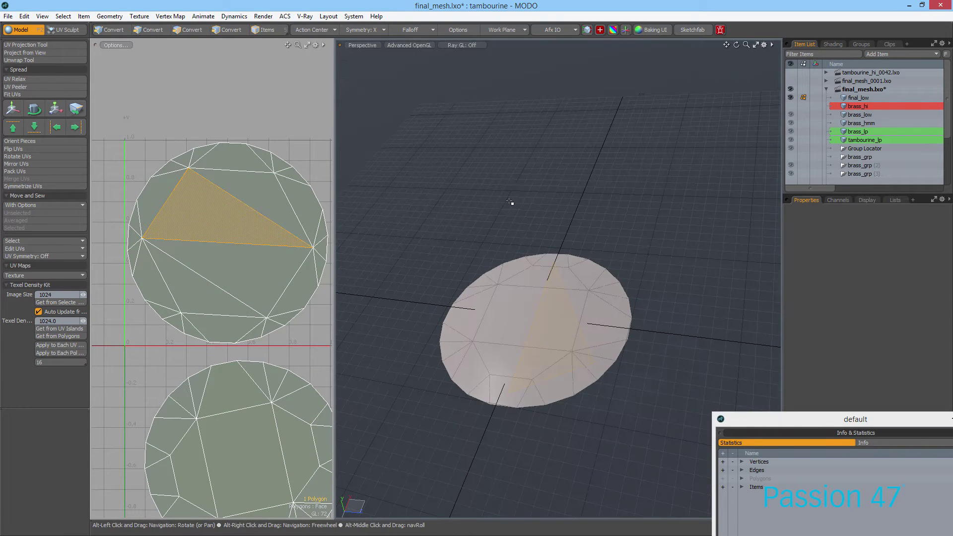
left_click(507, 179)
left_click_drag(283, 284, 255, 277, "ctrl+alt")
left_click_drag(256, 276, 288, 254, "alt+shift")
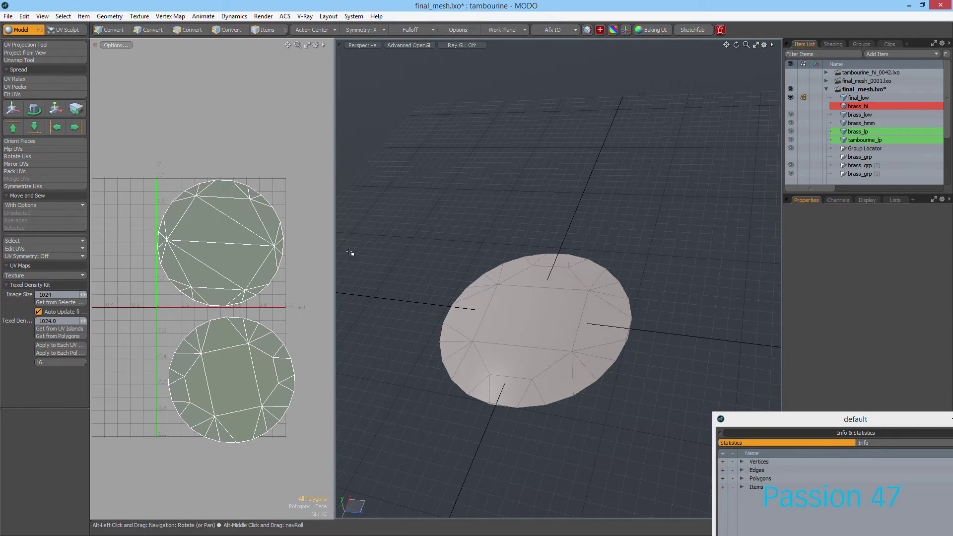
View the brass_hi mesh over the low-poly disc for comparison and make final_low active again
left_click(889, 106)
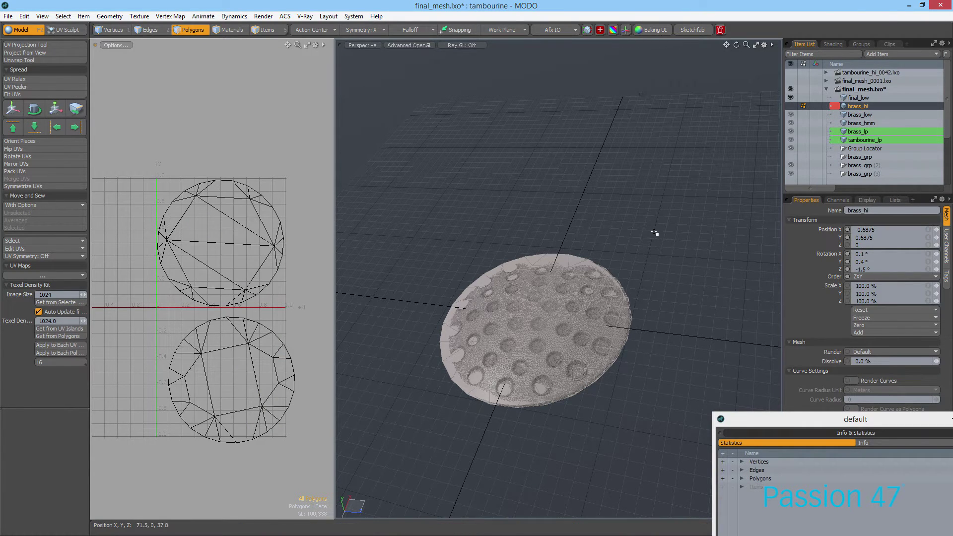
left_click_drag(654, 232, 628, 258, "alt")
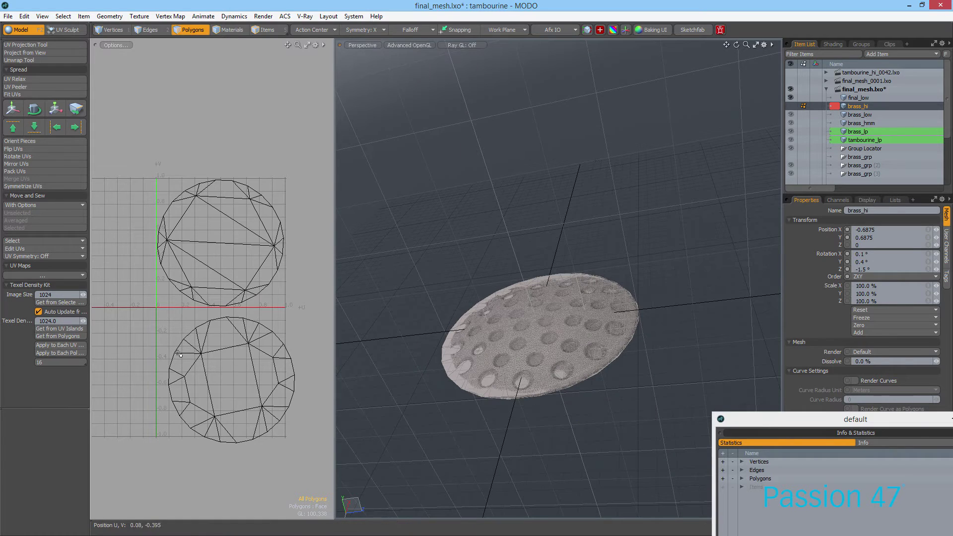
left_click(871, 97)
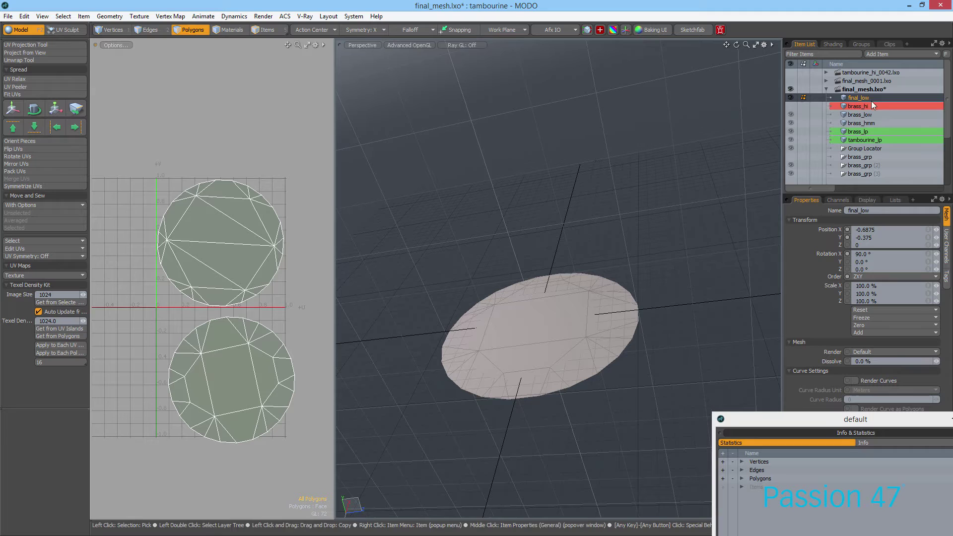
Pack both UV islands of final_low into the normalized 0–1 region with stretching and orienting enabled and 20% gaps
double_click(249, 345)
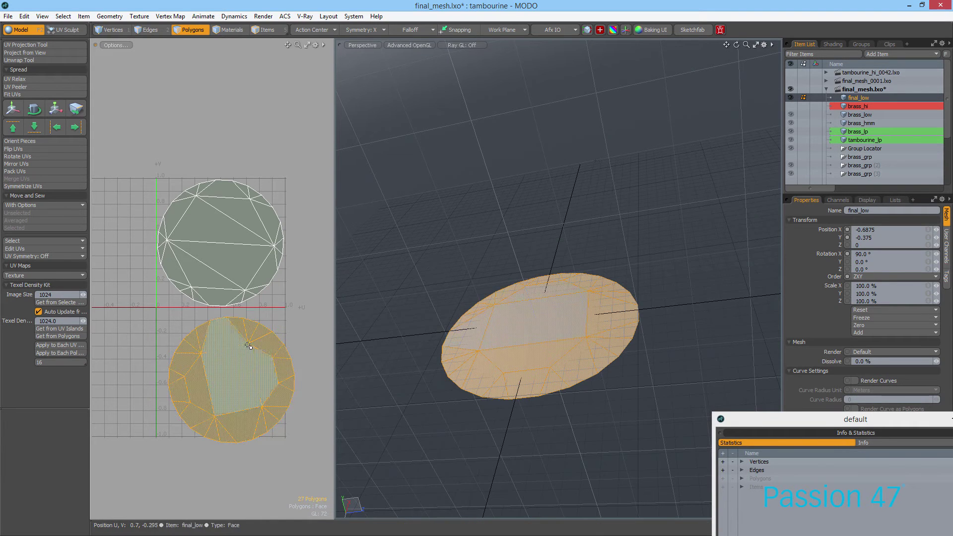
double_click(241, 254, "shift")
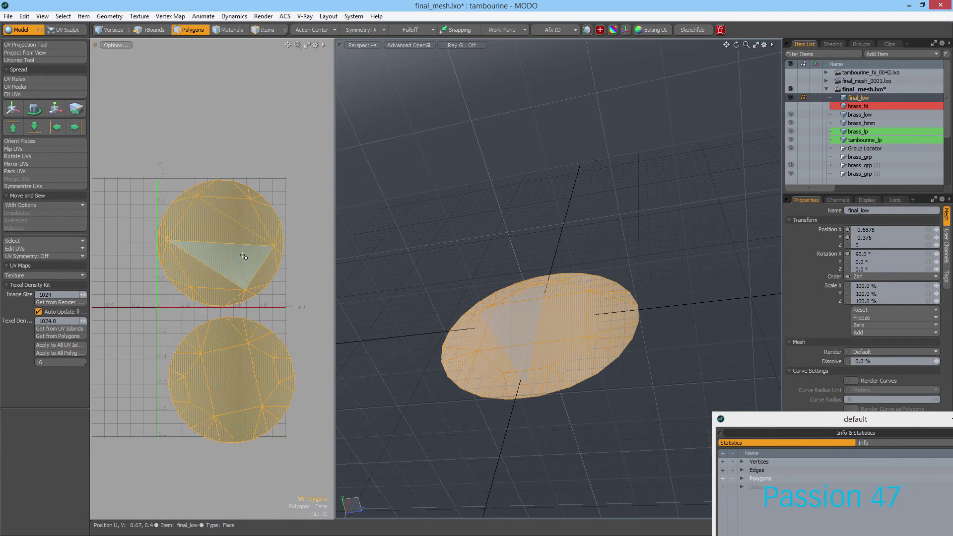
left_click(130, 156)
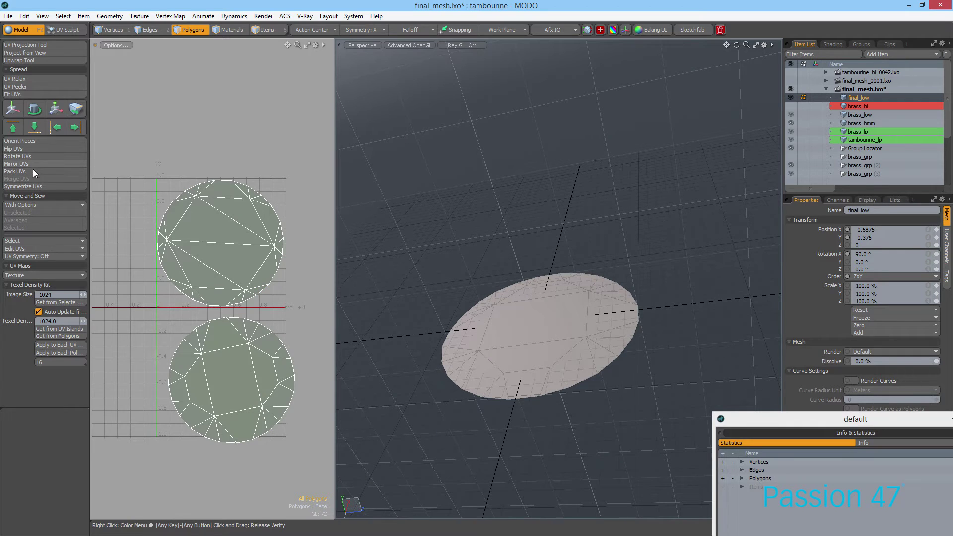
left_click(34, 172)
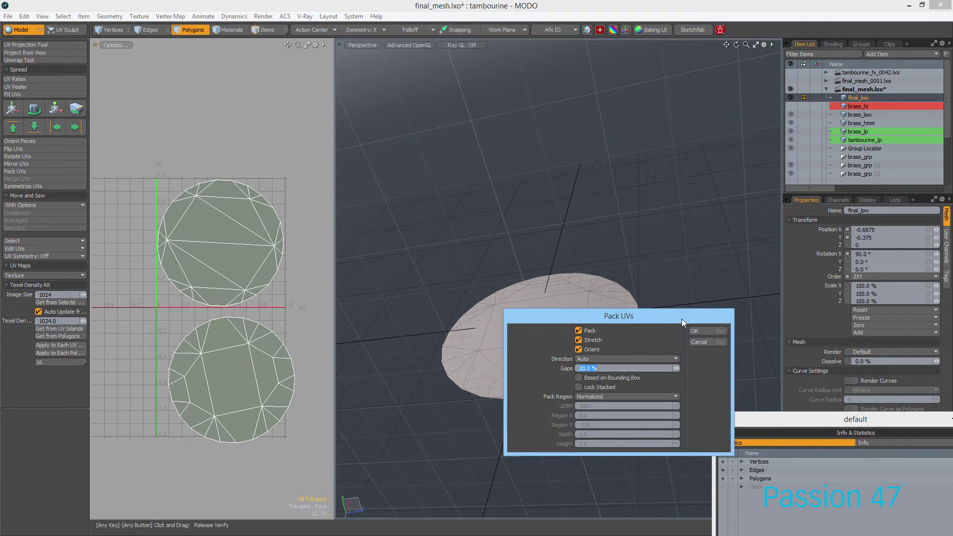
left_click(713, 331)
mouse_move(197, 217)
left_mouse_down("ctrl+alt")
mouse_move(258, 217)
mouse_move(214, 218)
left_mouse_up("ctrl+alt")
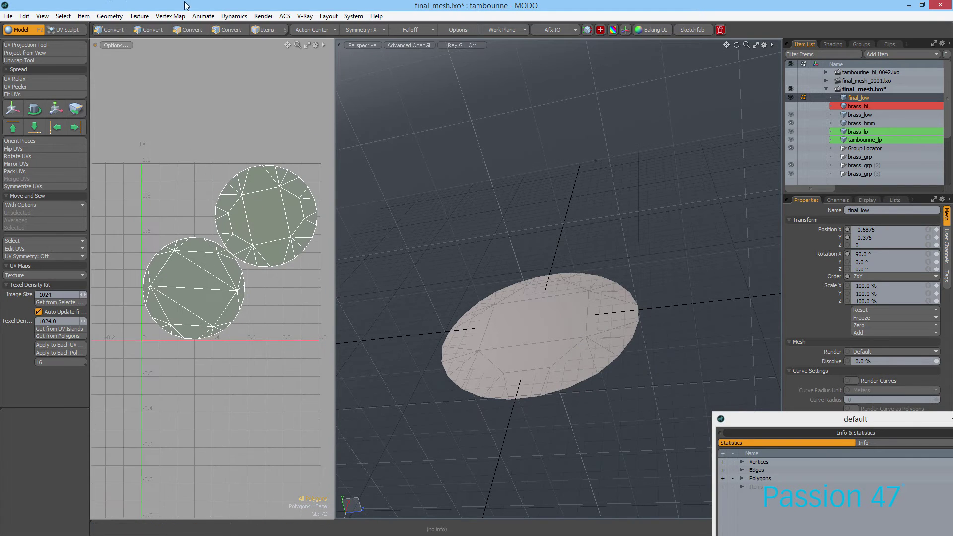
left_click_drag(268, 200, 216, 194, "alt")
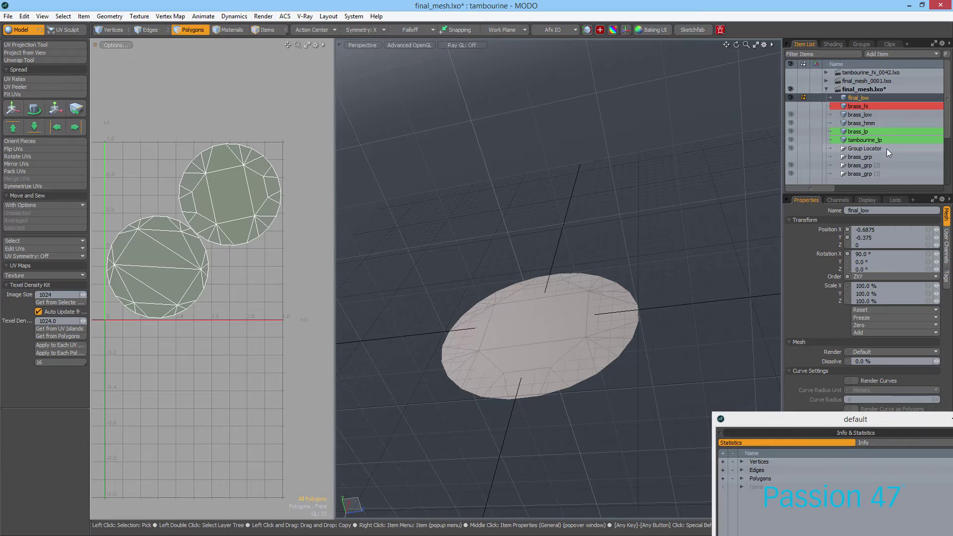
Make tambourine_lp the active item and show the brass_hi mesh together with the low-poly disc
left_click(875, 139)
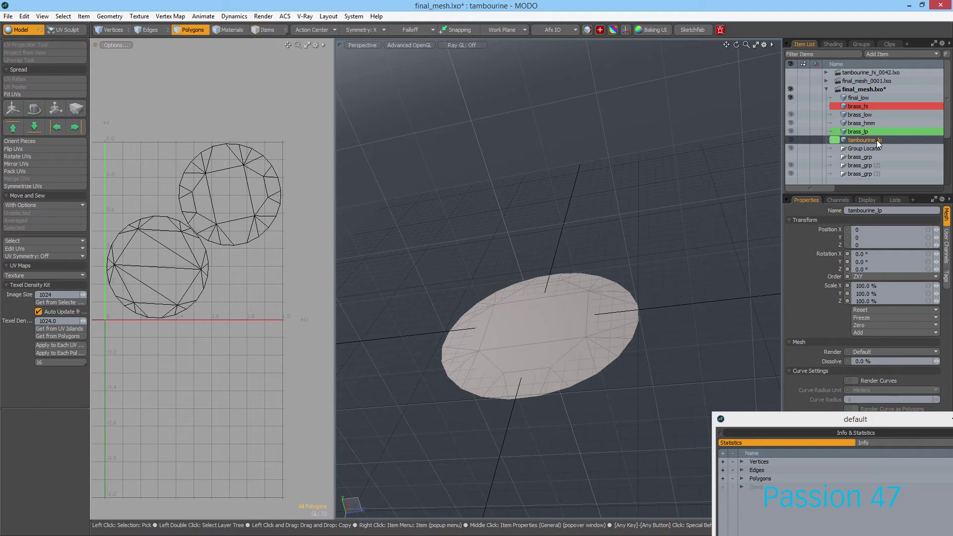
scroll(348, 211, "down", 5)
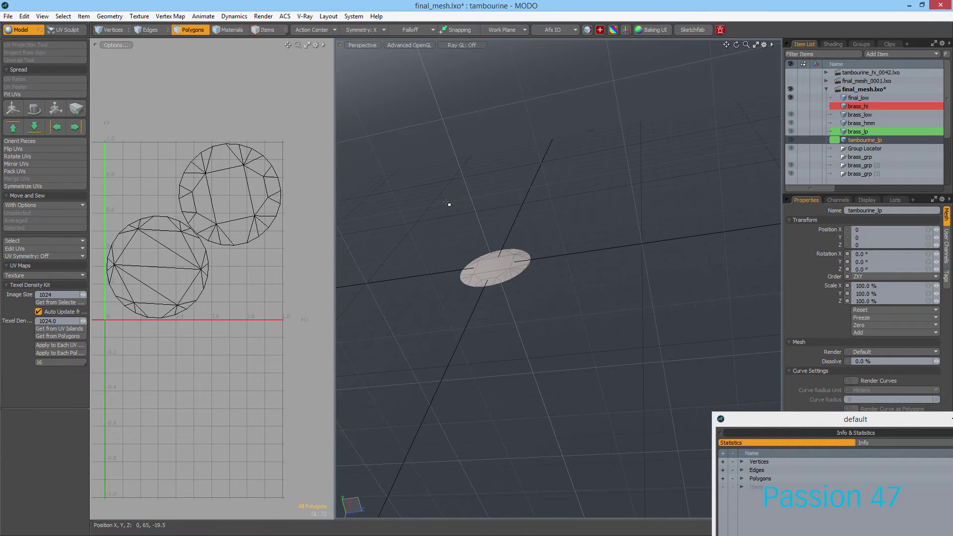
left_click_drag(464, 240, 549, 253, "ctrl+alt")
left_click_drag(548, 253, 528, 281, "alt")
left_click_drag(528, 280, 575, 272, "ctrl+alt")
left_click_drag(576, 272, 628, 149, "alt")
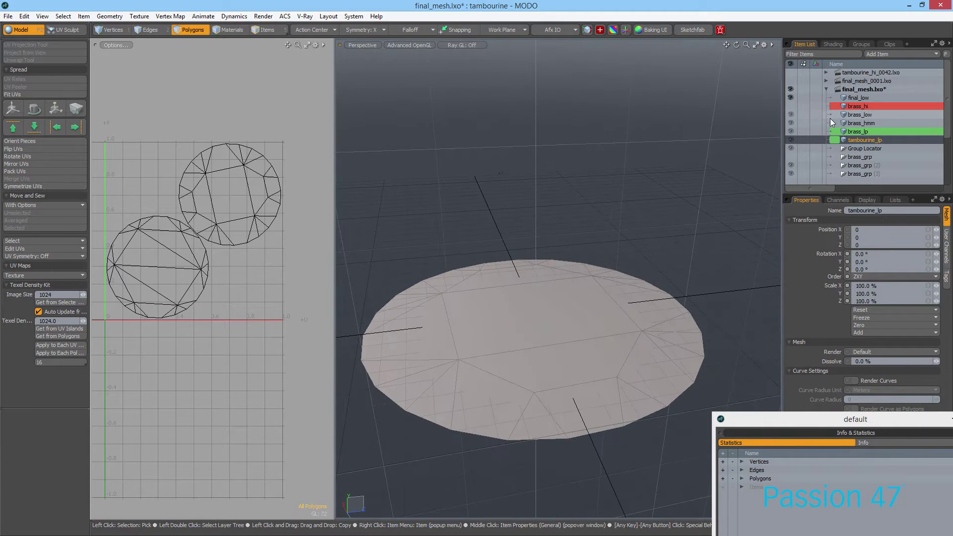
left_click(792, 106)
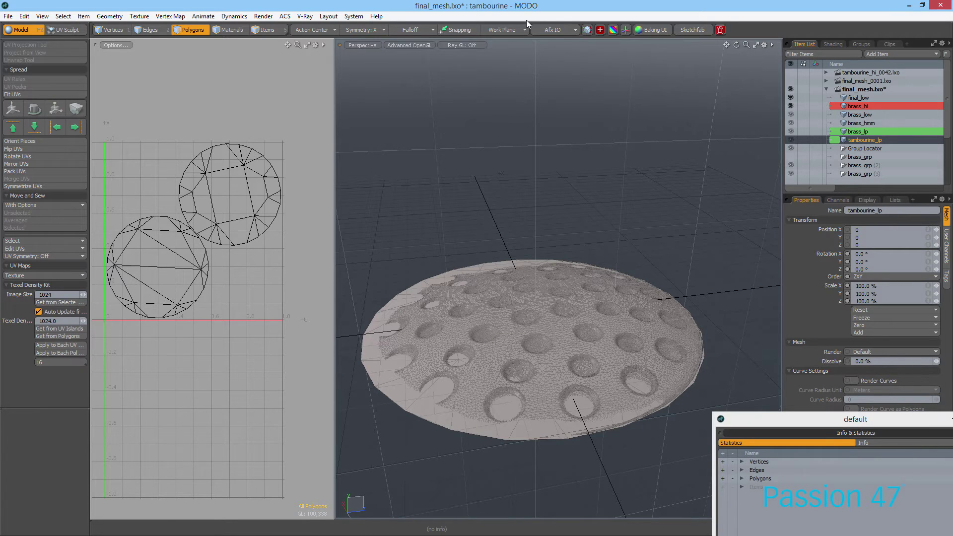
Set up the bake in the Baking UI with final_low as target, brass_hi as isolated source and Texture as target UV map
left_click(654, 28)
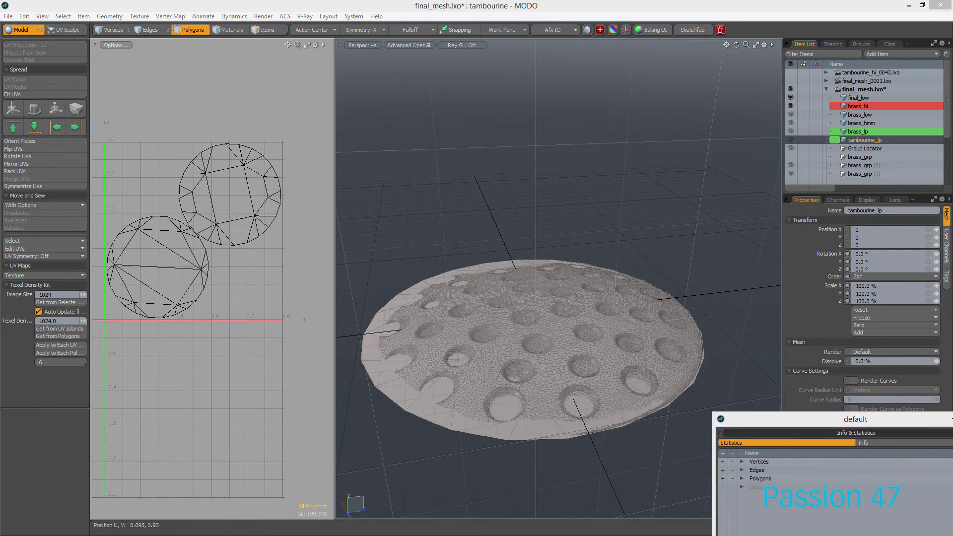
left_click_drag(1, 74, 249, 79)
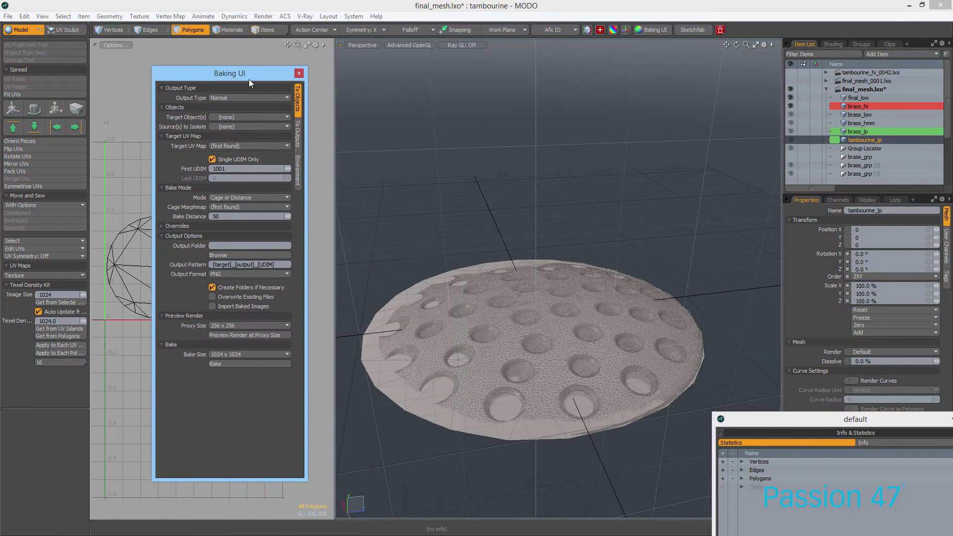
left_click(259, 117)
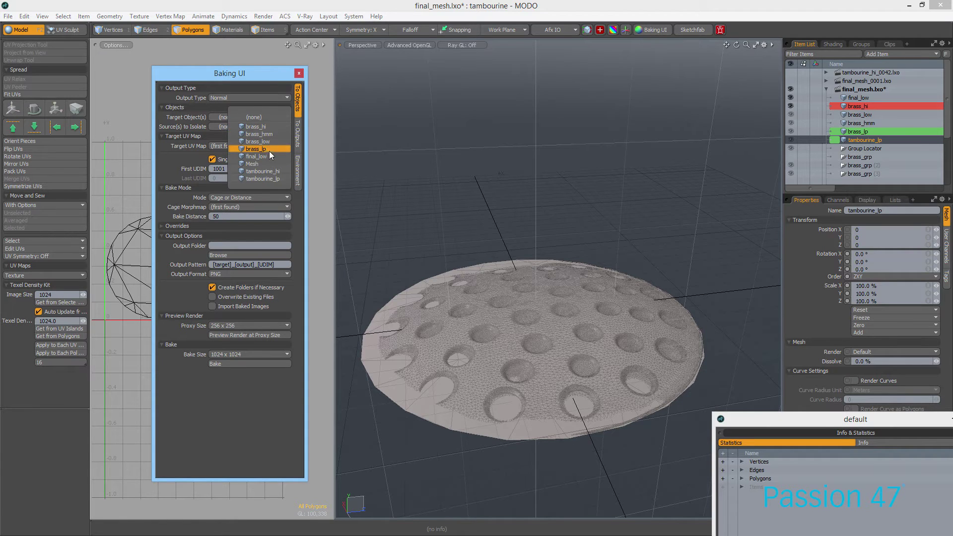
left_click(269, 155)
left_click(266, 128)
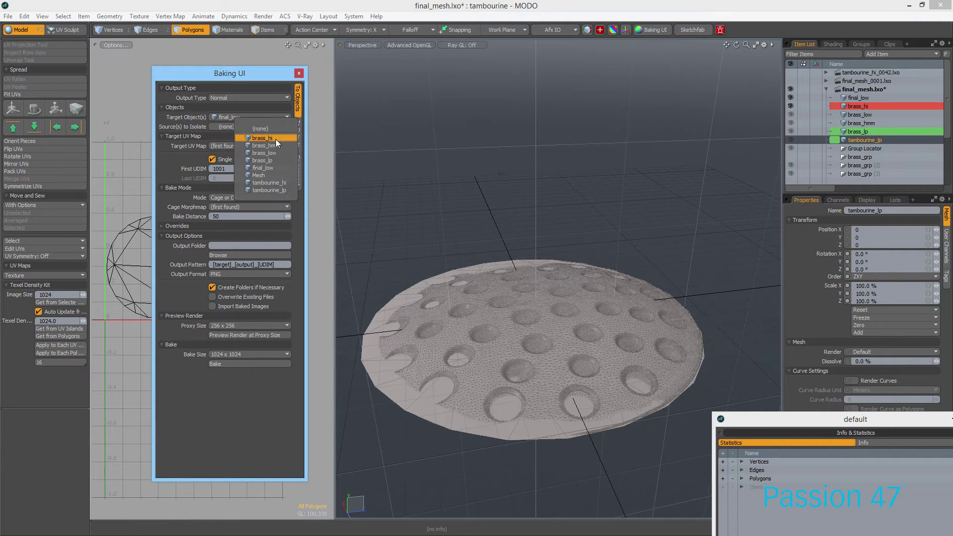
left_click(276, 138)
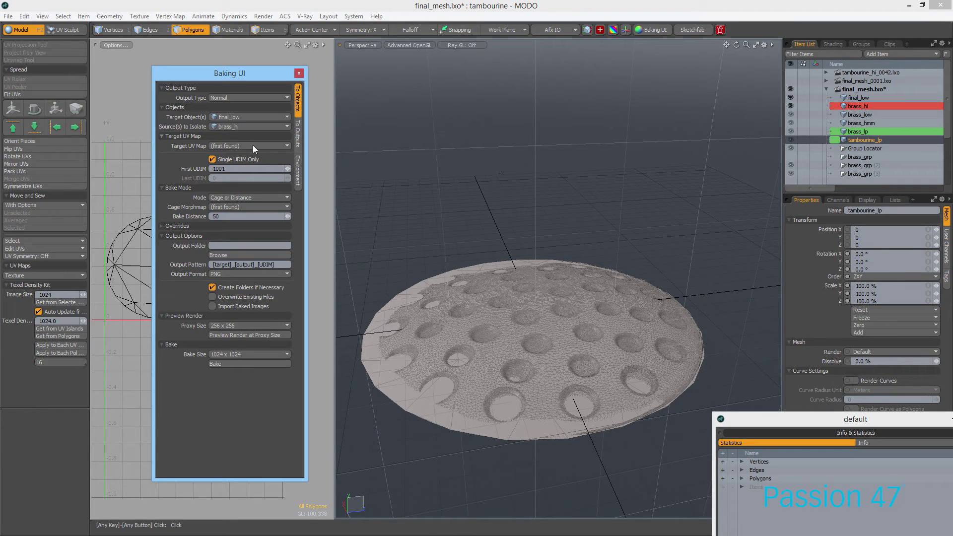
left_click(260, 144)
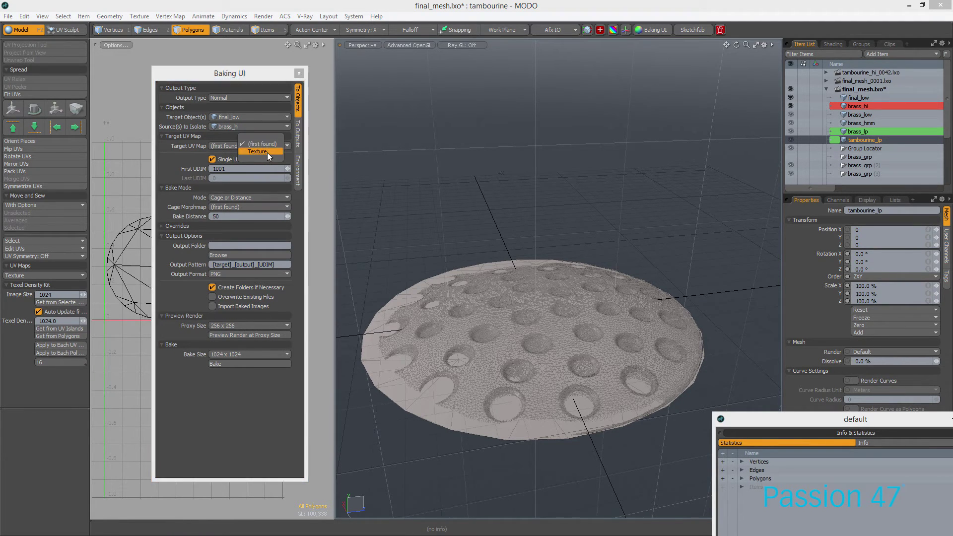
left_click(267, 153)
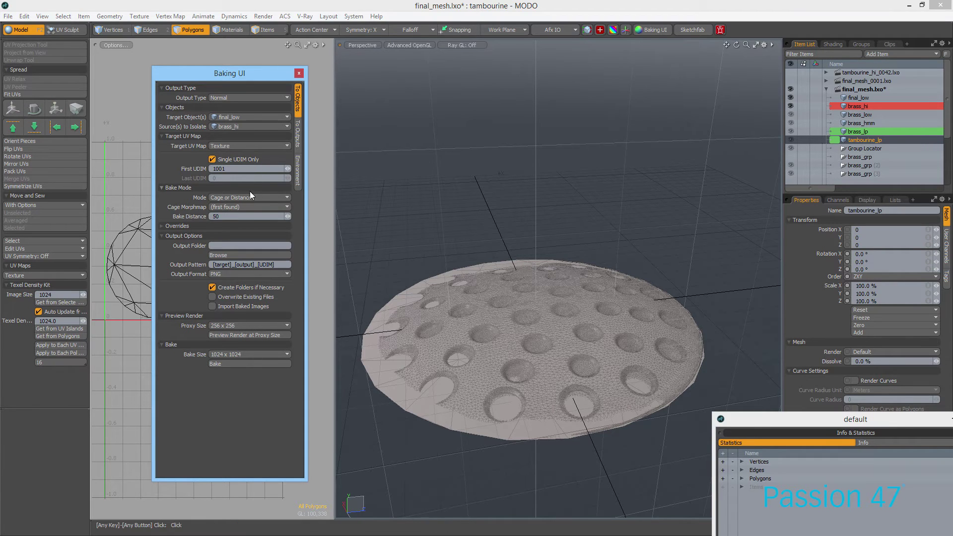
Choose a folder on Google Drive as the output folder for the baked images
left_click(241, 252)
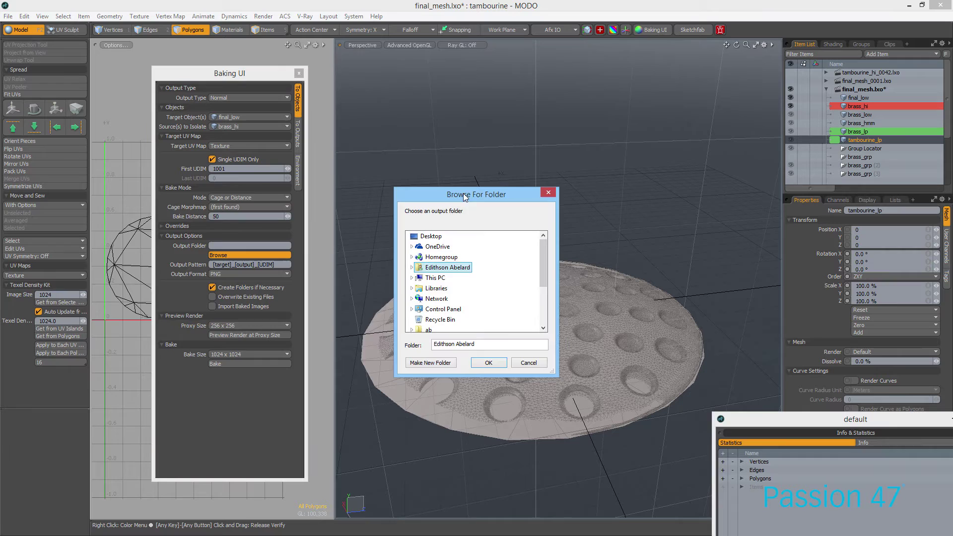
left_click_drag(462, 193, 1, 193)
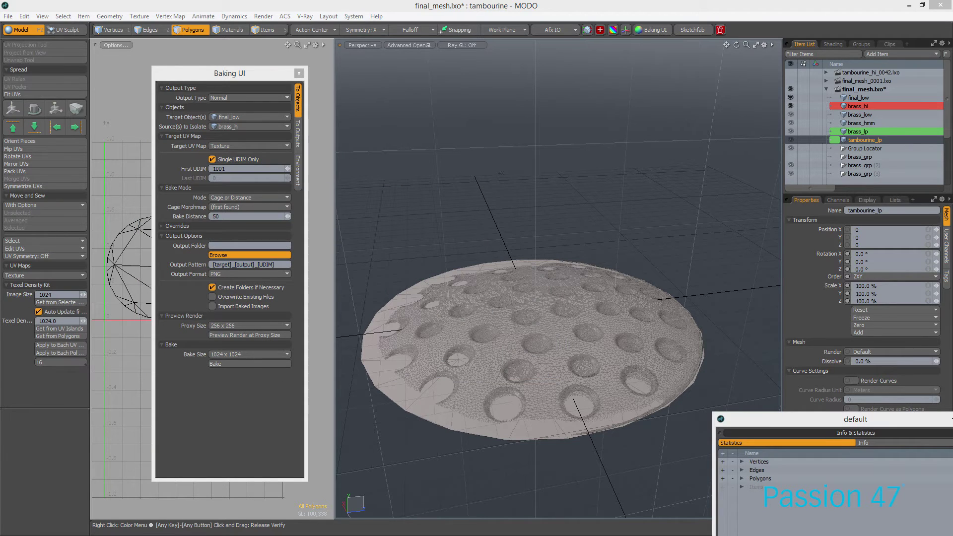
key("Return")
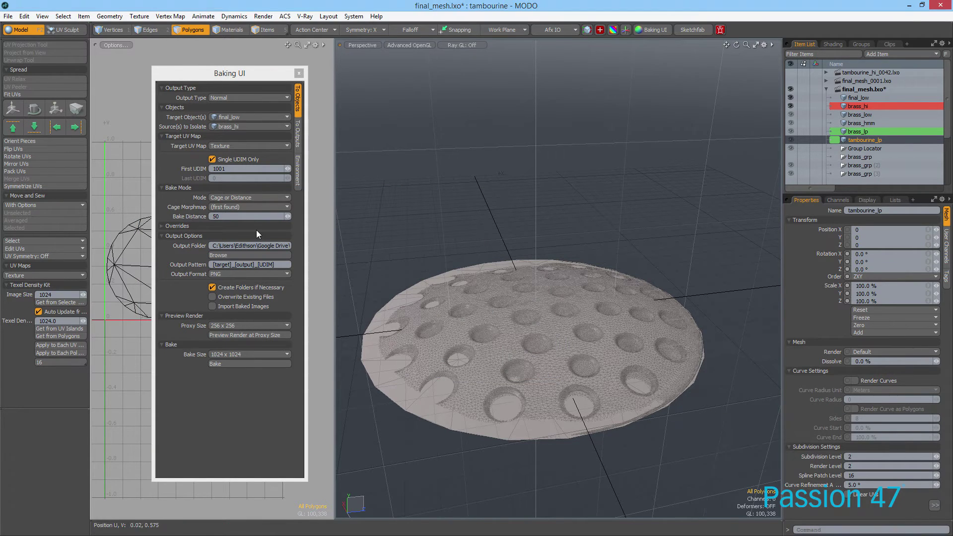
Review the output file naming pattern, leaving it as [target]_[output]_[UDIM]
left_click(255, 264)
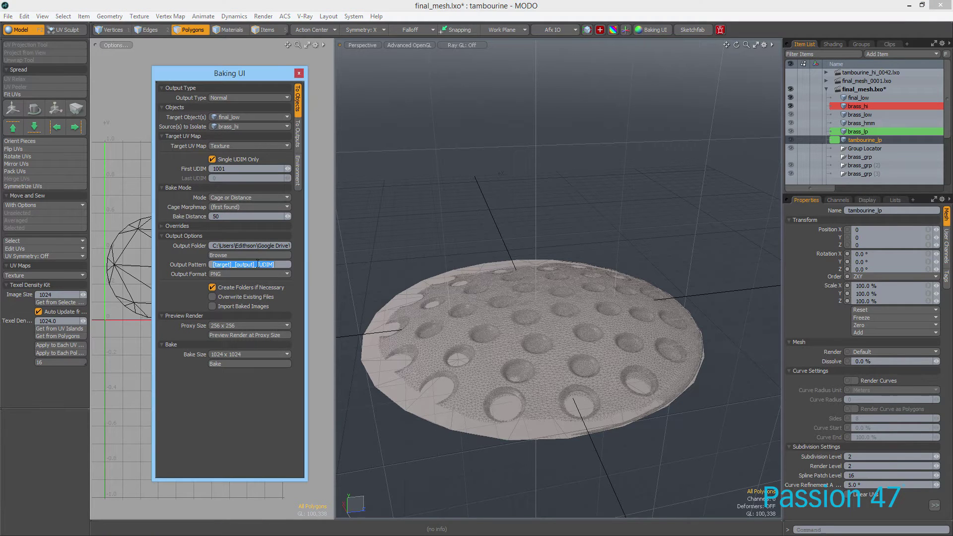
key("Return")
left_click(284, 264)
key("Return")
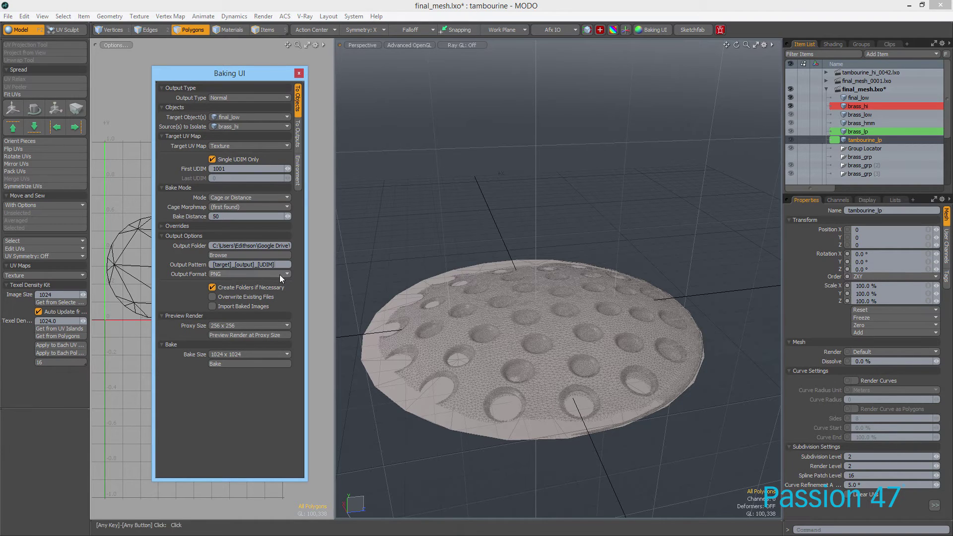
left_click(272, 263)
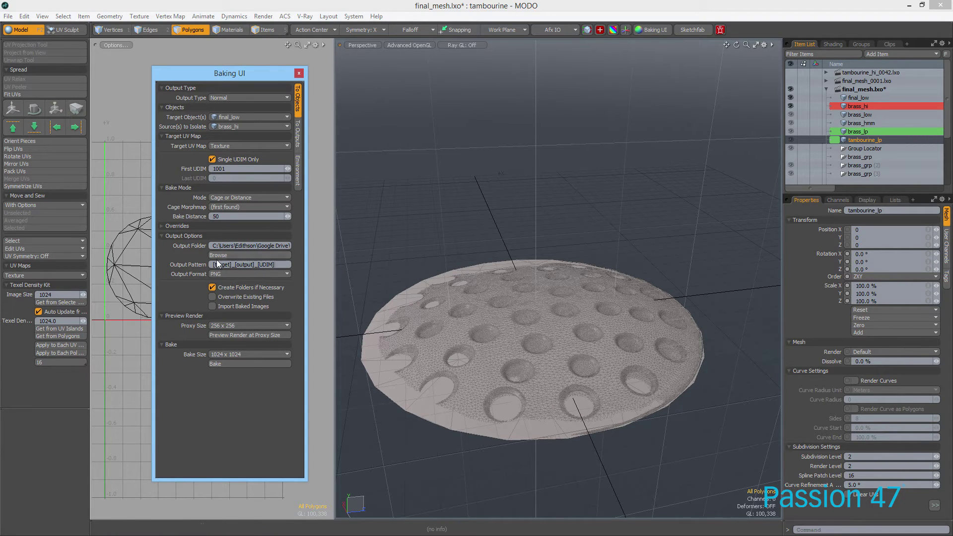
mouse_move(197, 267)
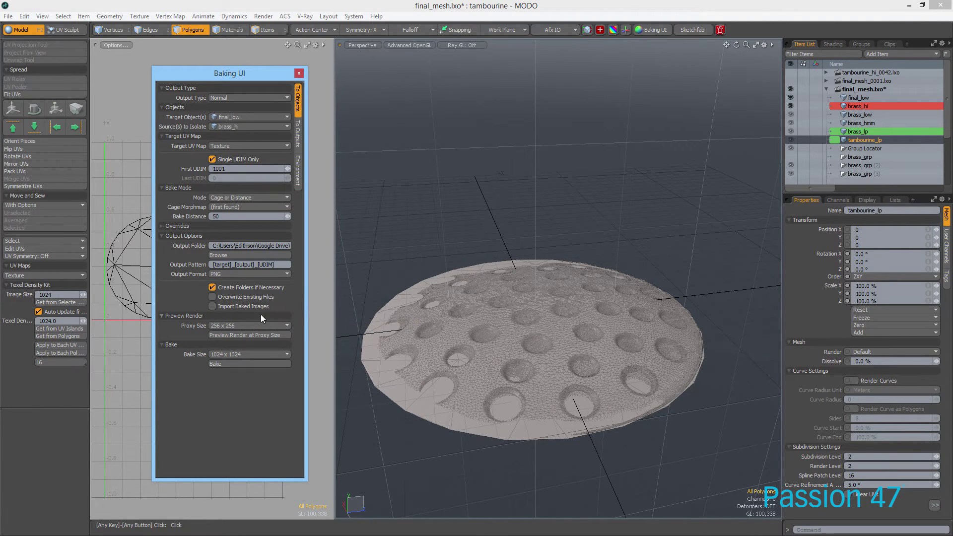
Enable importing the baked images and overwriting existing files, and show the scene's image clips
left_click(260, 307)
left_click(266, 299)
left_click(889, 44)
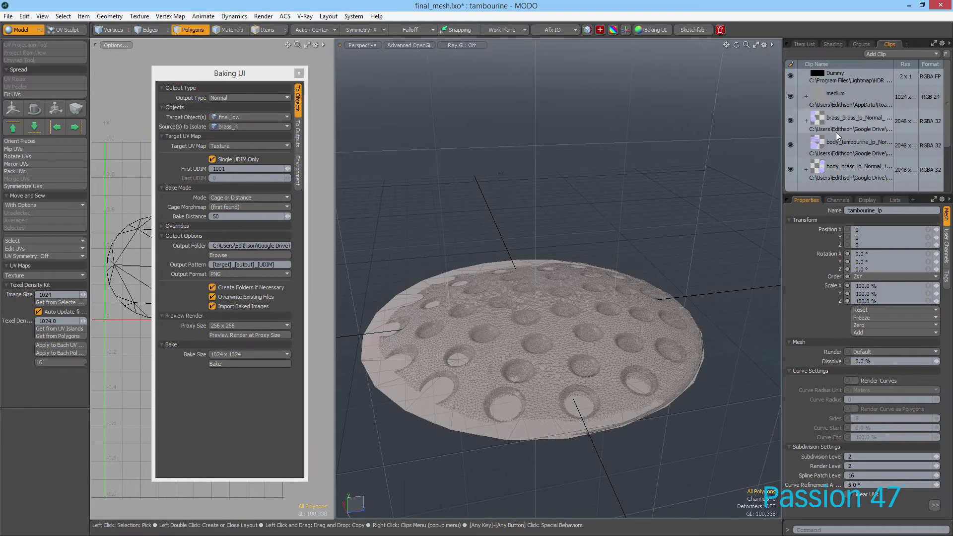
Render a preview of the normal bake at the 256 x 256 proxy size, inspect both islands up close, and close the render
left_click(244, 327)
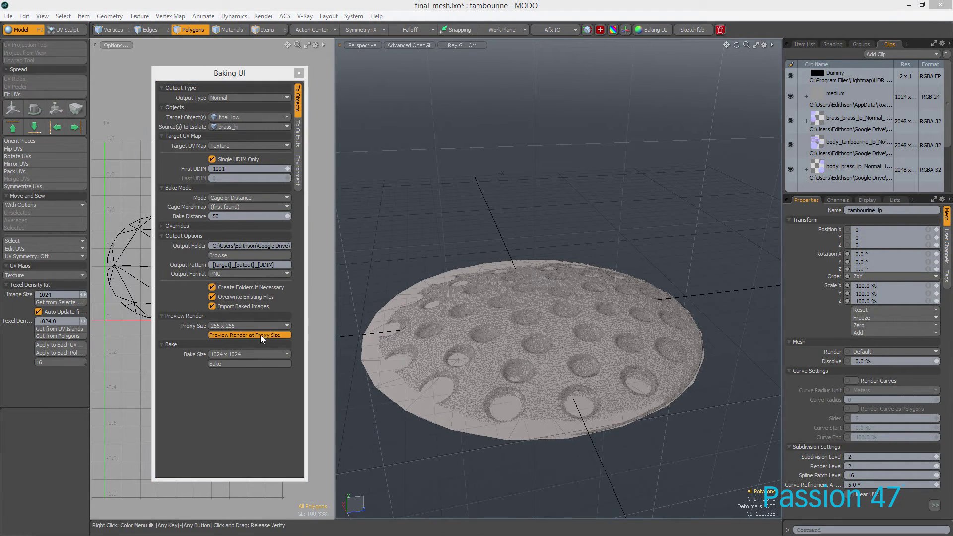
left_click(260, 334)
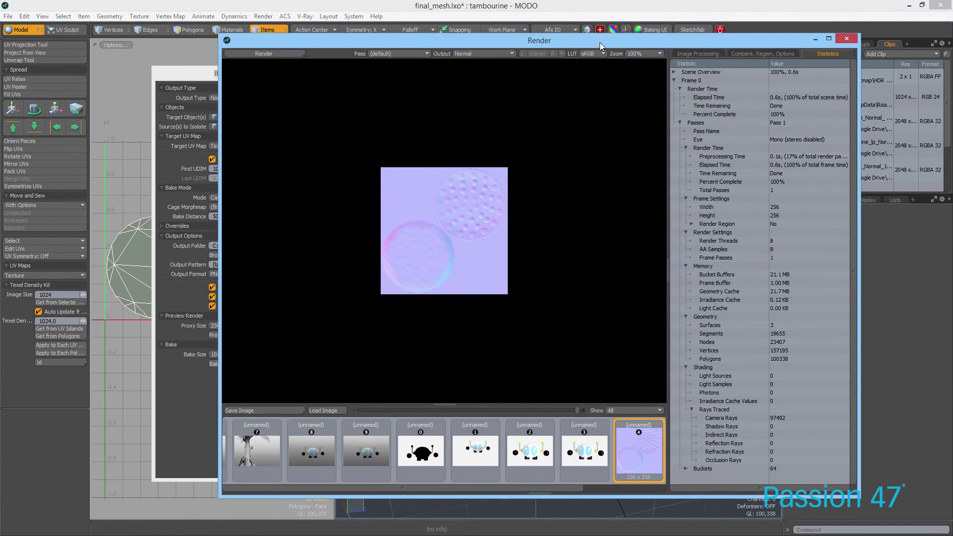
left_click_drag(600, 43, 635, 43)
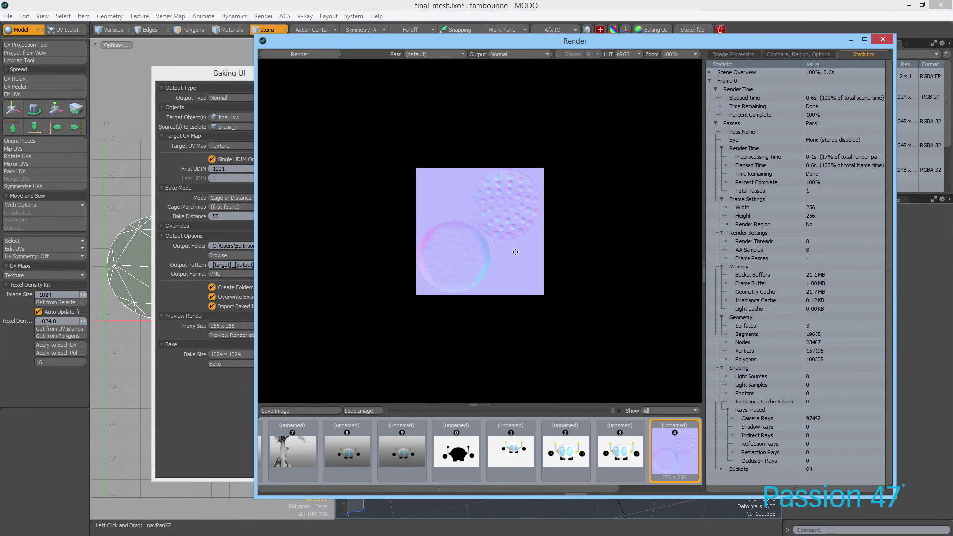
scroll(515, 252, "up", 3)
scroll(680, 139, "down", 3)
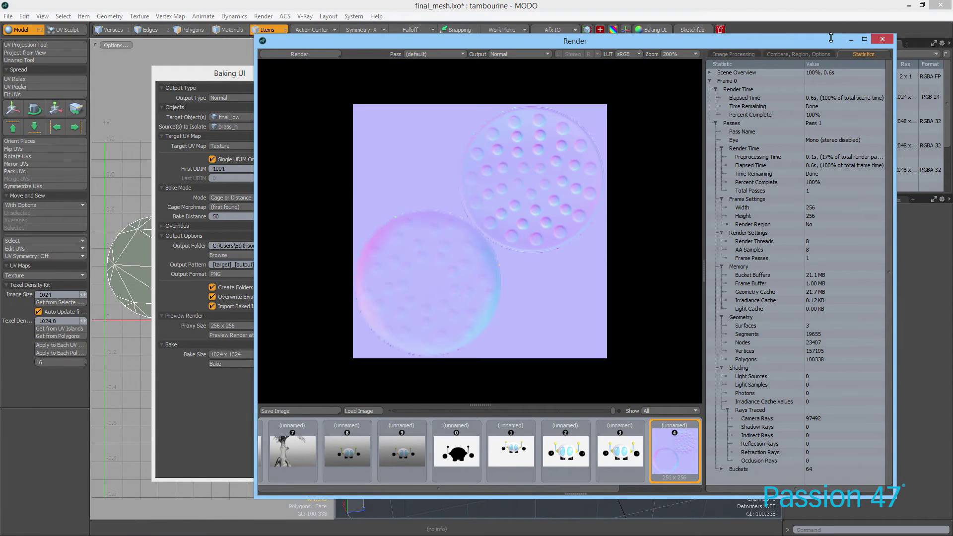
left_click(882, 39)
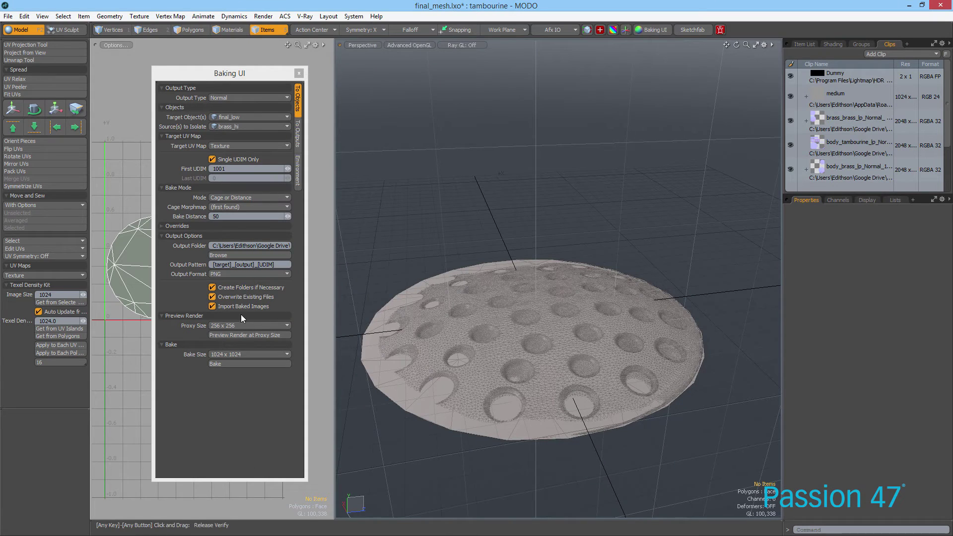
Set the preview proxy size to 512 x 512 and the bake size to 2048 x 2048
left_click(253, 327)
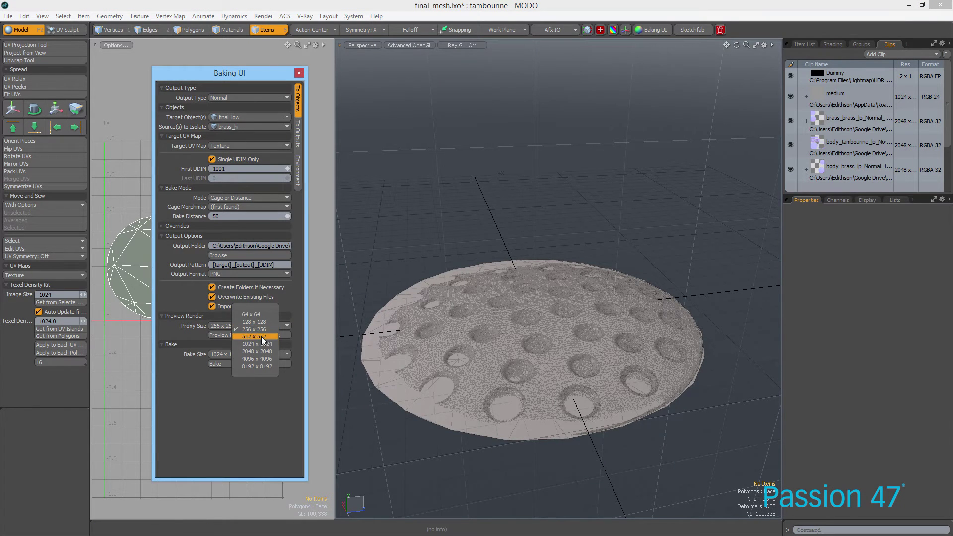
left_click(261, 336)
left_click(271, 327)
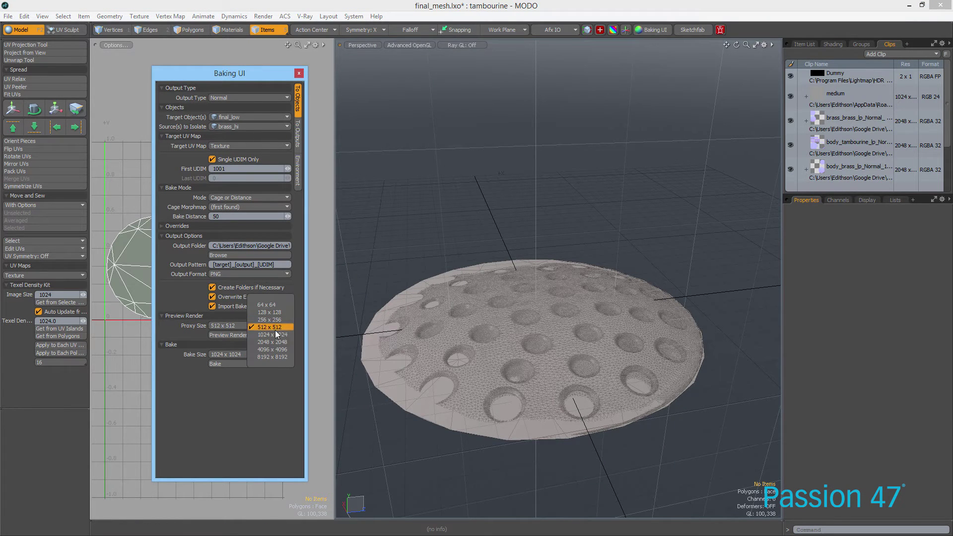
left_click(276, 328)
left_click(258, 354)
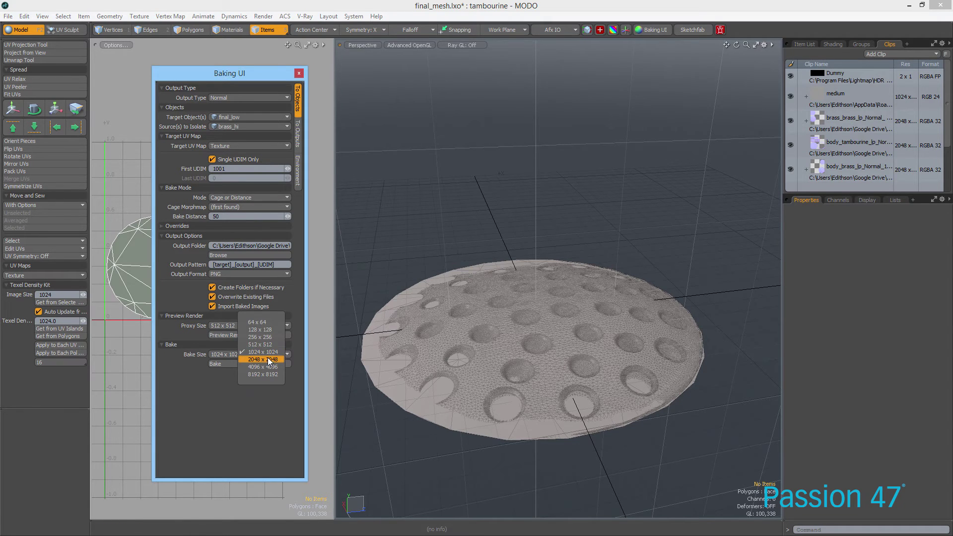
left_click(271, 359)
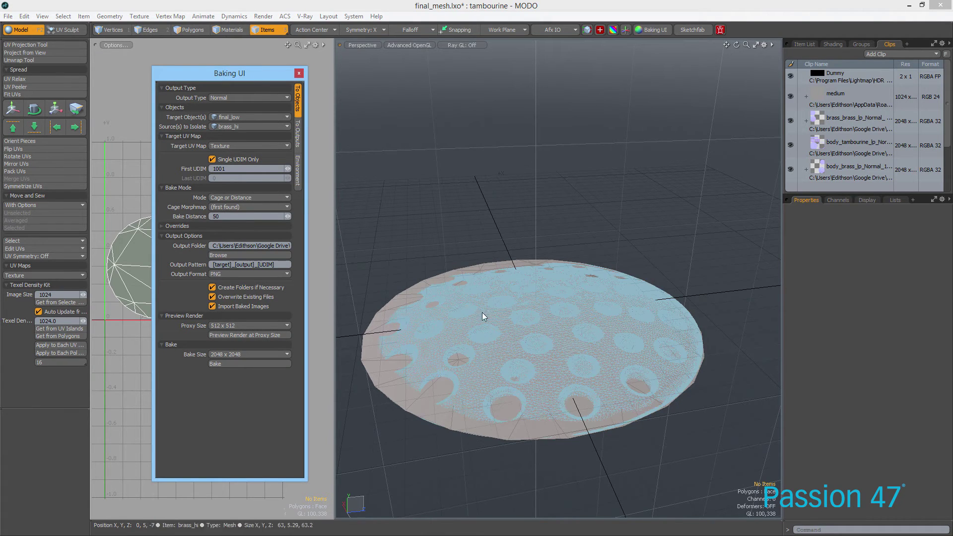
Render a preview of the normal bake at the 512 x 512 proxy size
left_click(249, 335)
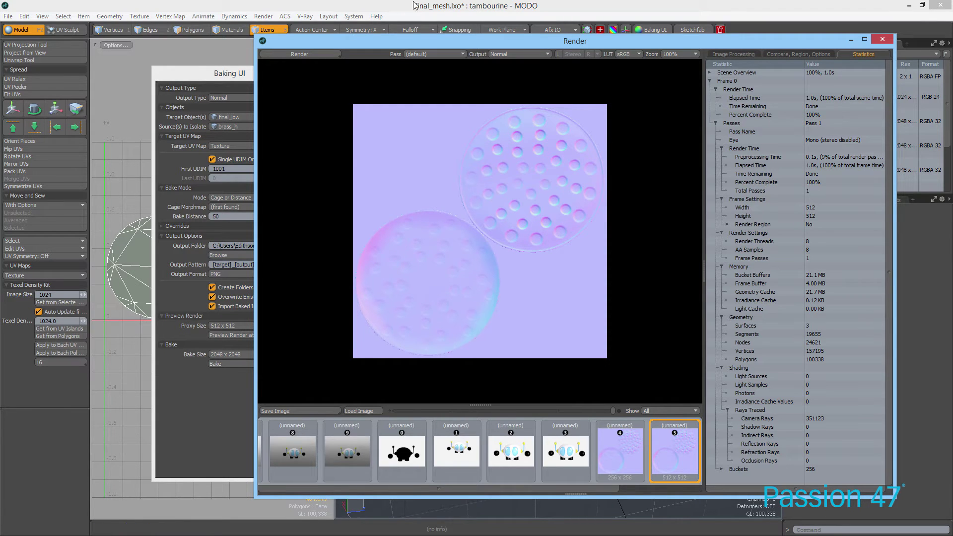
Bake the normal map at 2048 x 2048 and select the imported final_low_Normal_1001 image clip
left_click(881, 40)
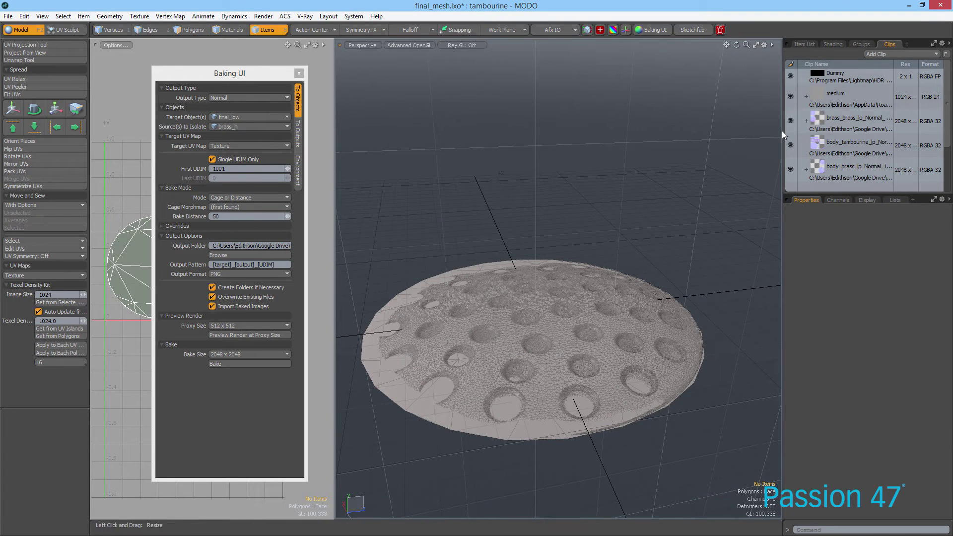
left_click(235, 365)
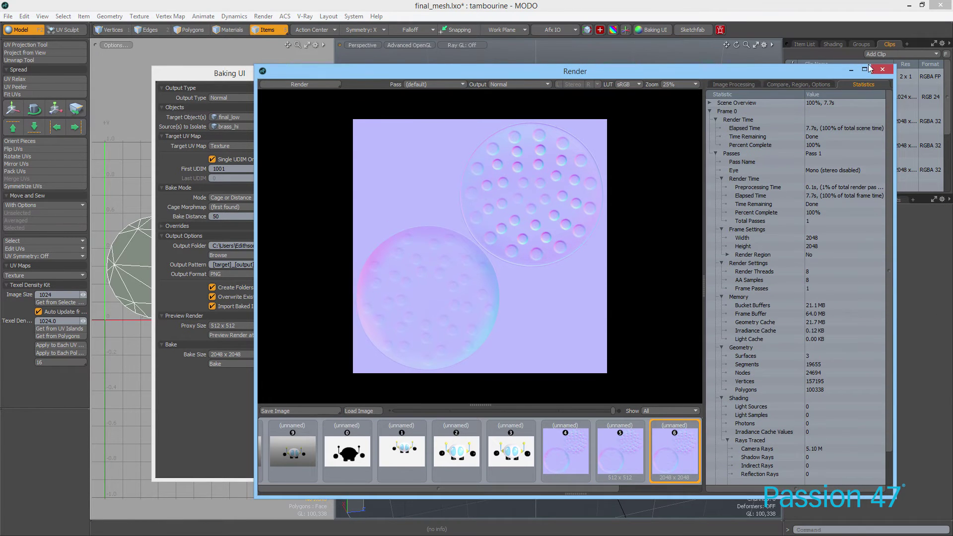
left_click(882, 38)
scroll(944, 114, "down", 2)
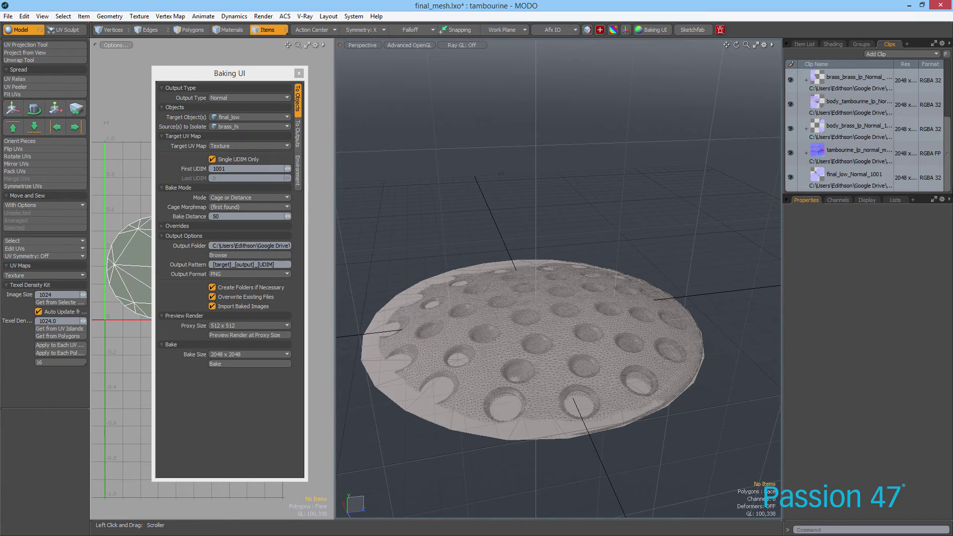
left_click(866, 181)
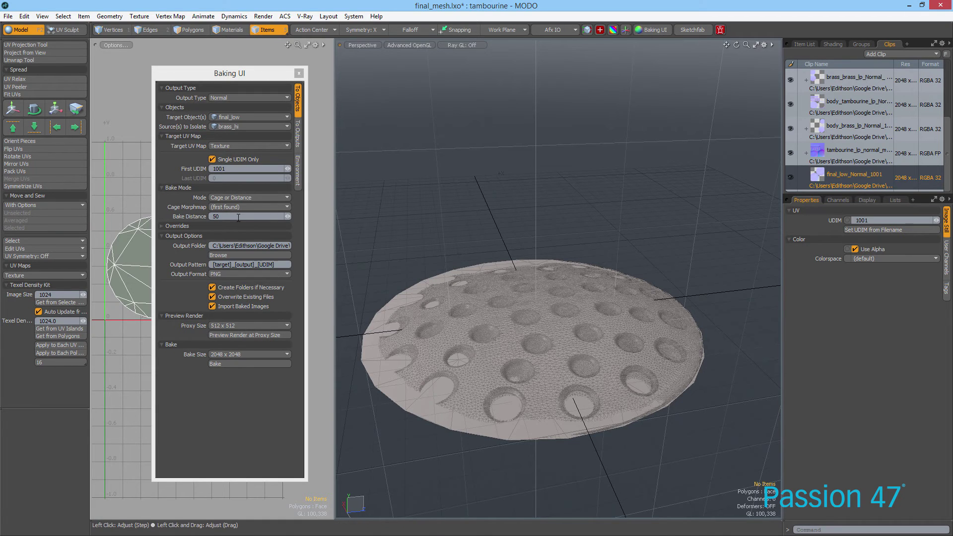
Review the available output image formats for the bake and keep PNG
left_click(255, 274)
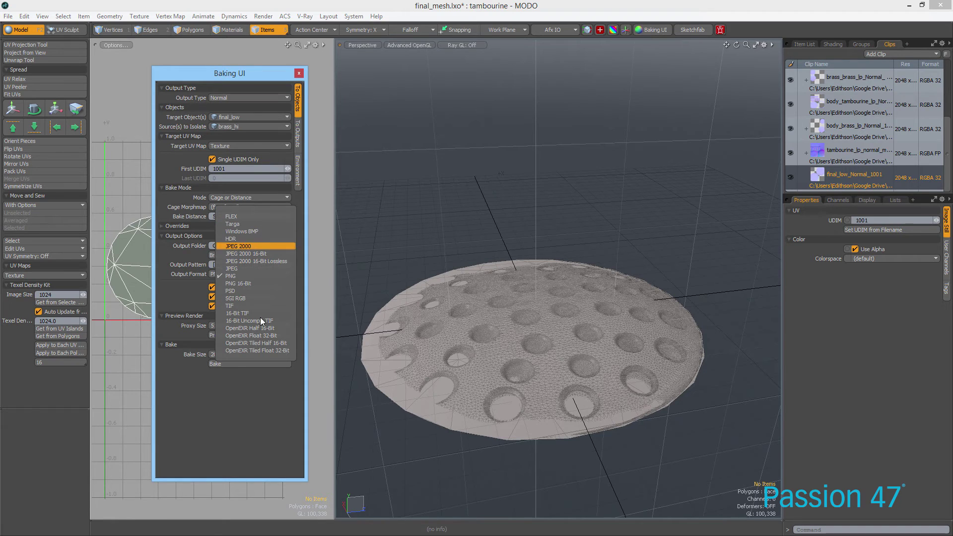
left_click(257, 422)
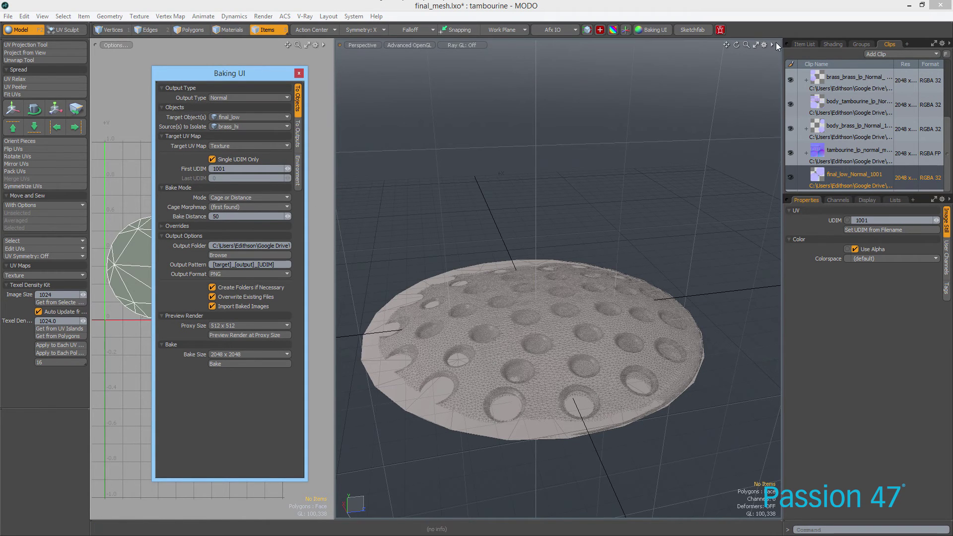
Return to the scene's items and hide the high-poly brass_hi mesh
left_click(804, 44)
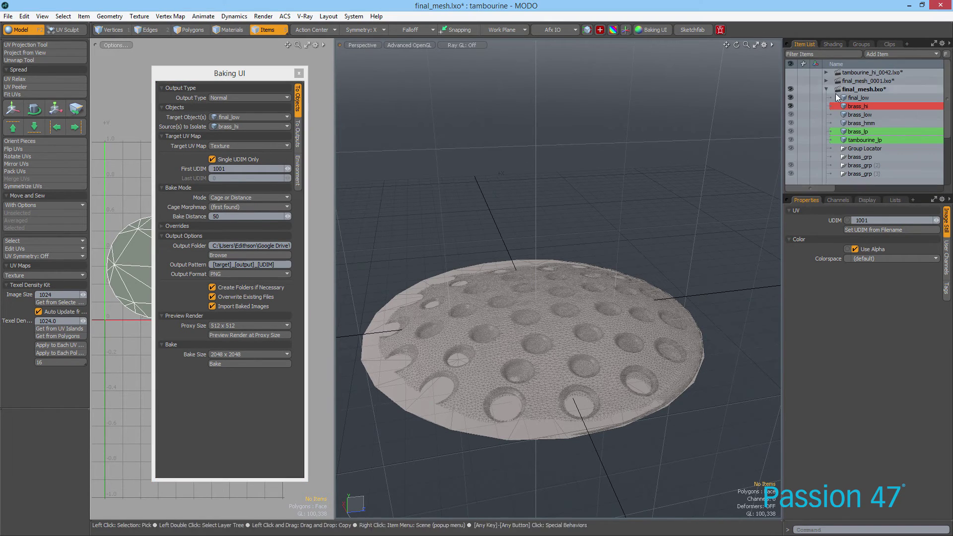
left_click(854, 106)
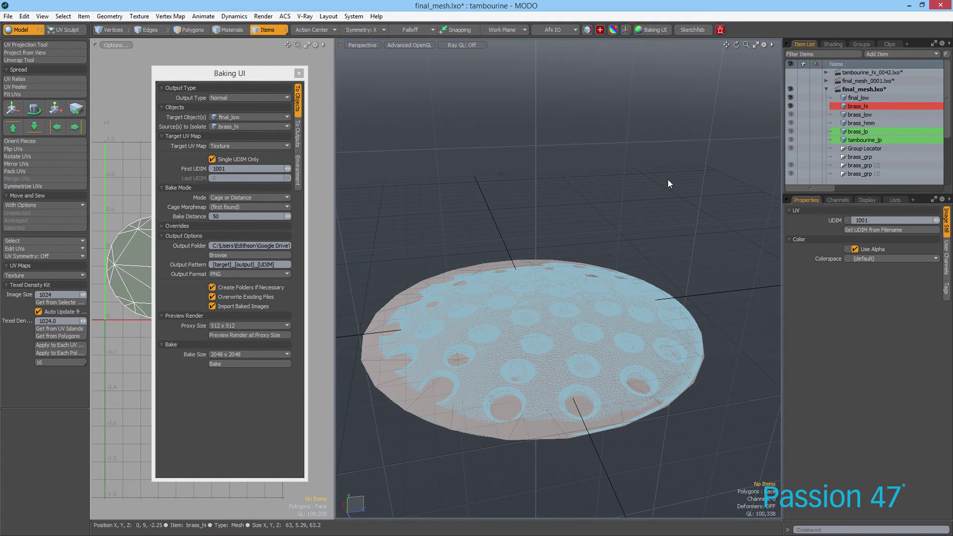
left_click(858, 106)
left_click(791, 106)
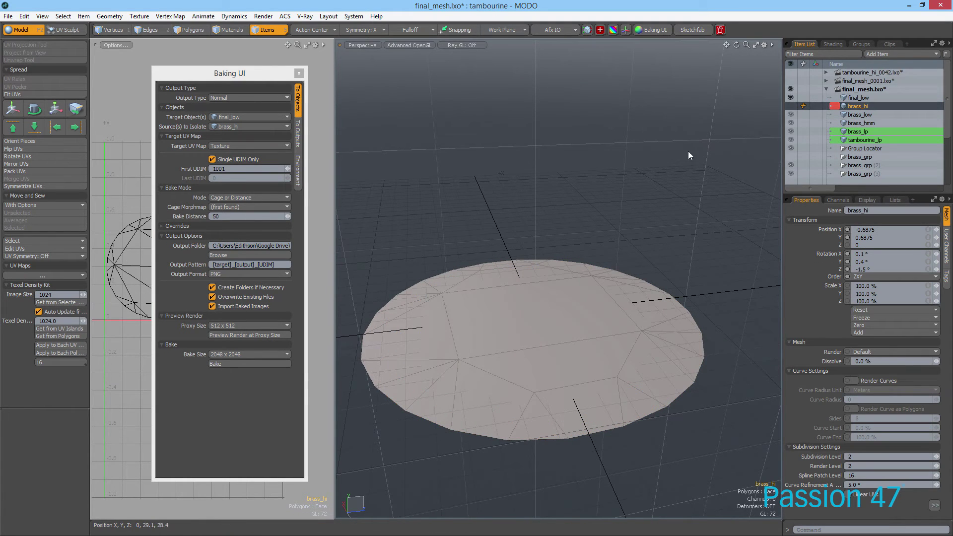
Turn off the grid display in the 3D viewport
left_click(595, 331)
left_click_drag(595, 331, 599, 221, "alt")
key("o")
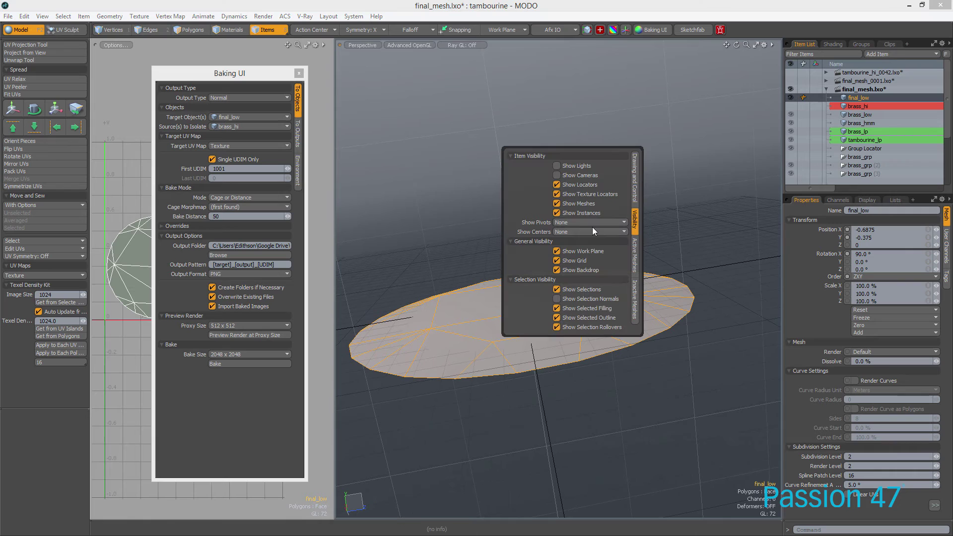
left_click(584, 260)
left_click(669, 204)
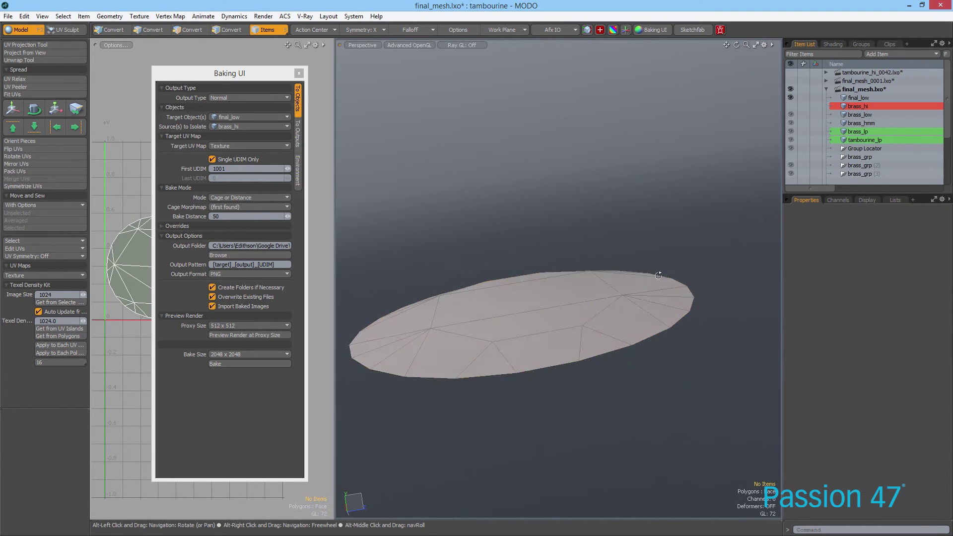
Select the final_low mesh and assign it a new material named brass_norm
left_click_drag(668, 204, 593, 329, "alt")
left_click(593, 329)
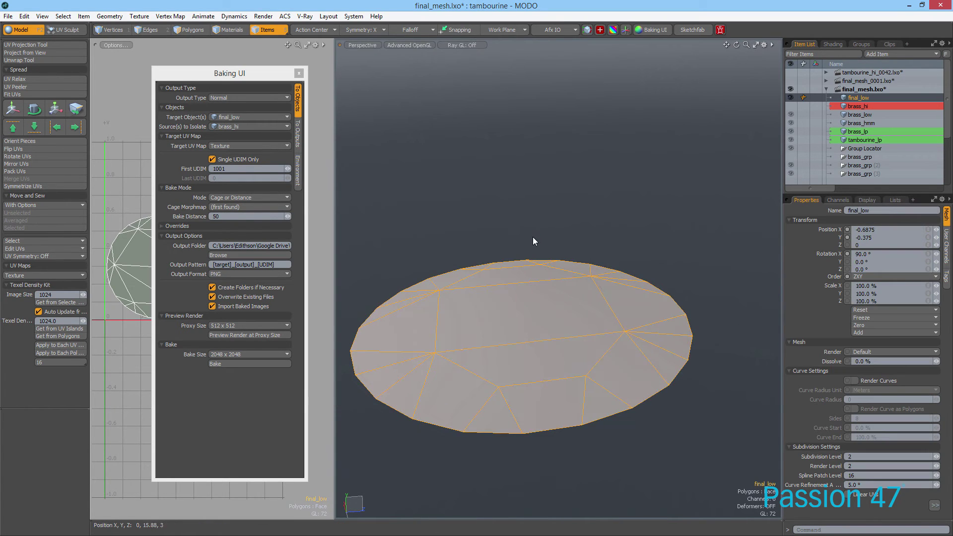
key("m")
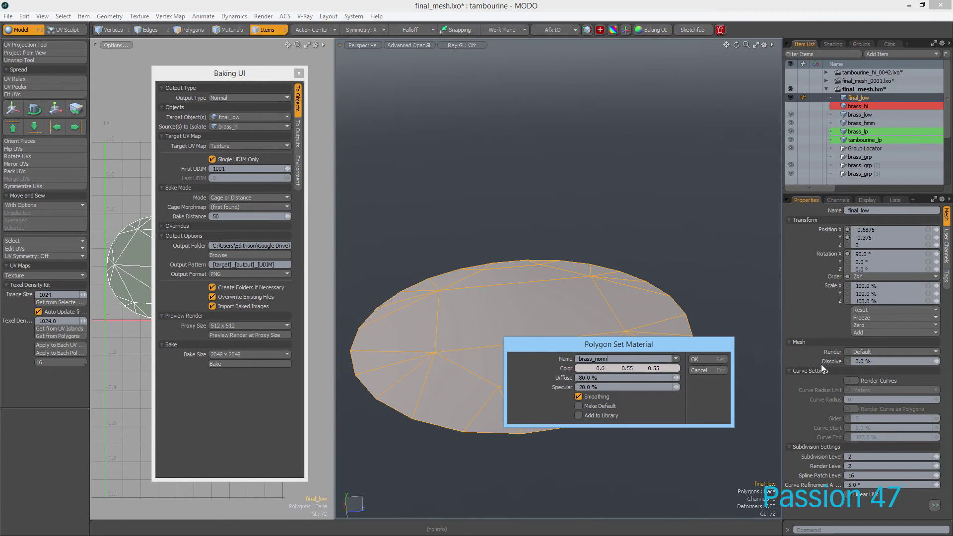
left_click(701, 357)
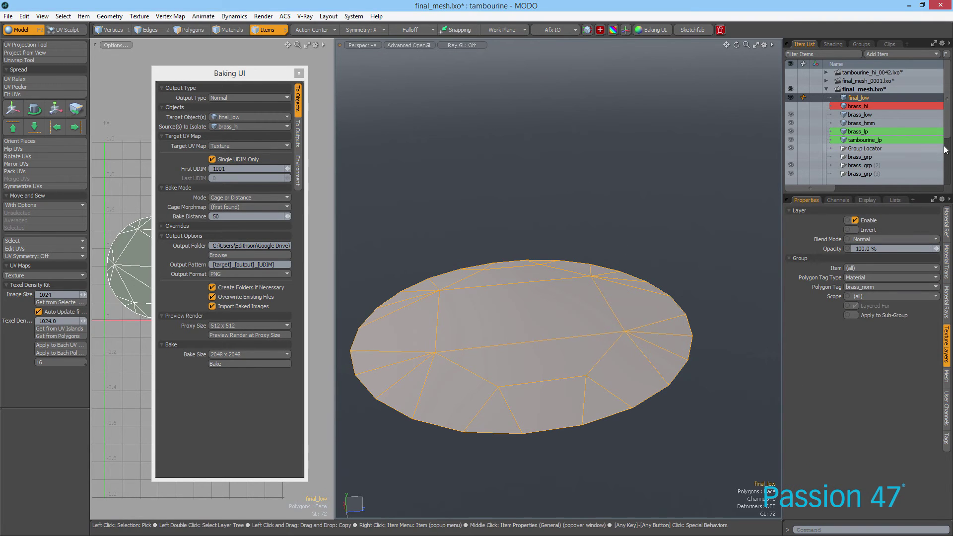
Show the shader tree with more room, collapse the other material groups, and expand and select the brass_norm group
left_click(833, 44)
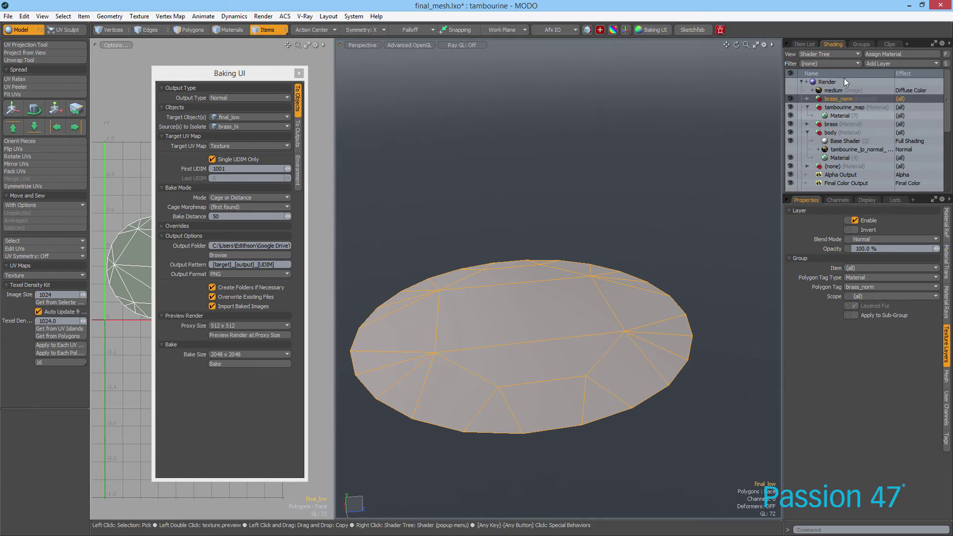
left_click_drag(782, 120, 758, 119)
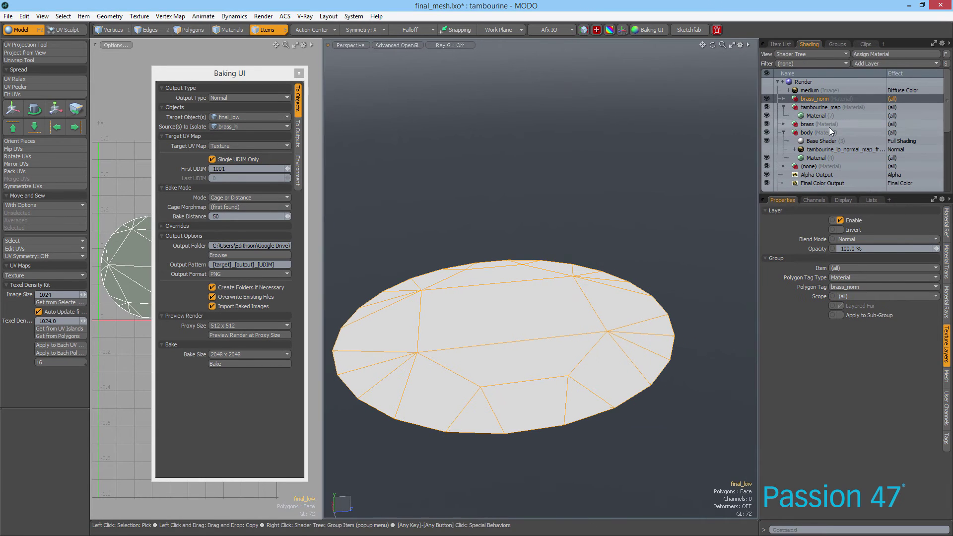
left_click(819, 108)
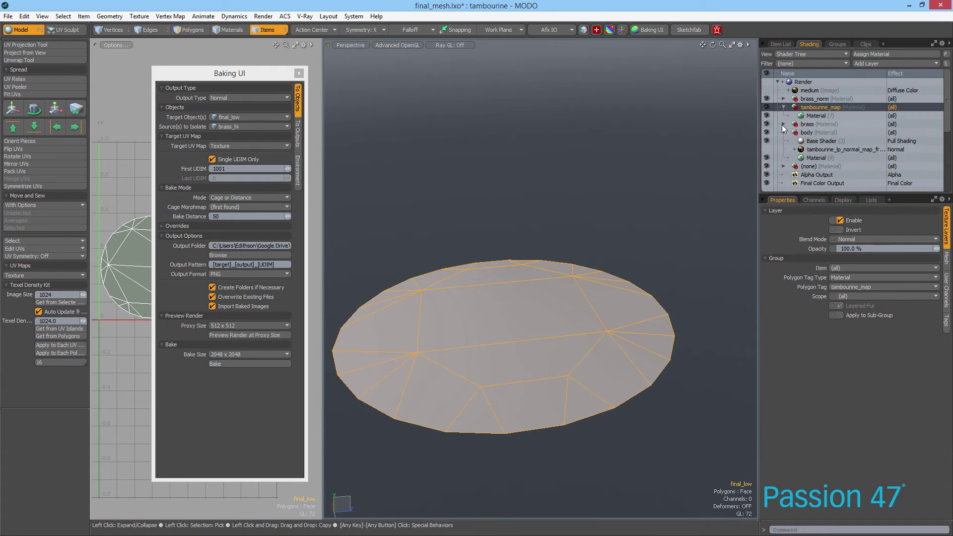
left_click(781, 124)
left_click(784, 133)
left_click(782, 107)
left_click(783, 99)
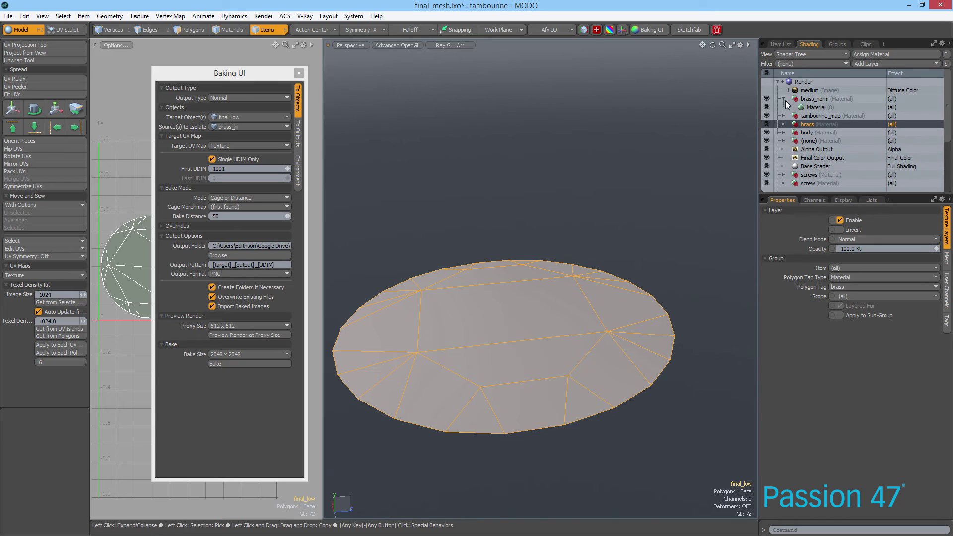
left_click(819, 104)
left_click(824, 100)
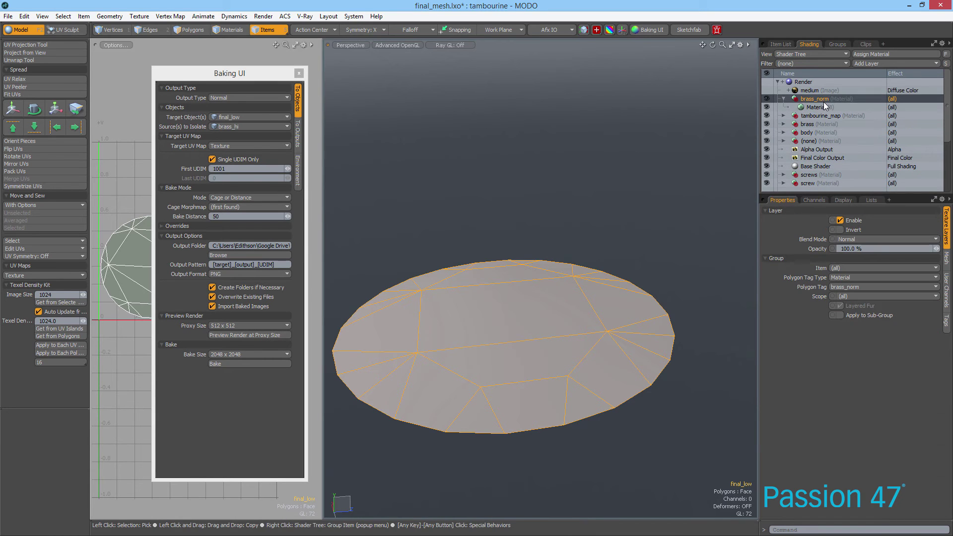
Add the final_low_Normal_1001 clip as an image map layer in the brass_norm material
left_click(881, 64)
mouse_move(881, 110)
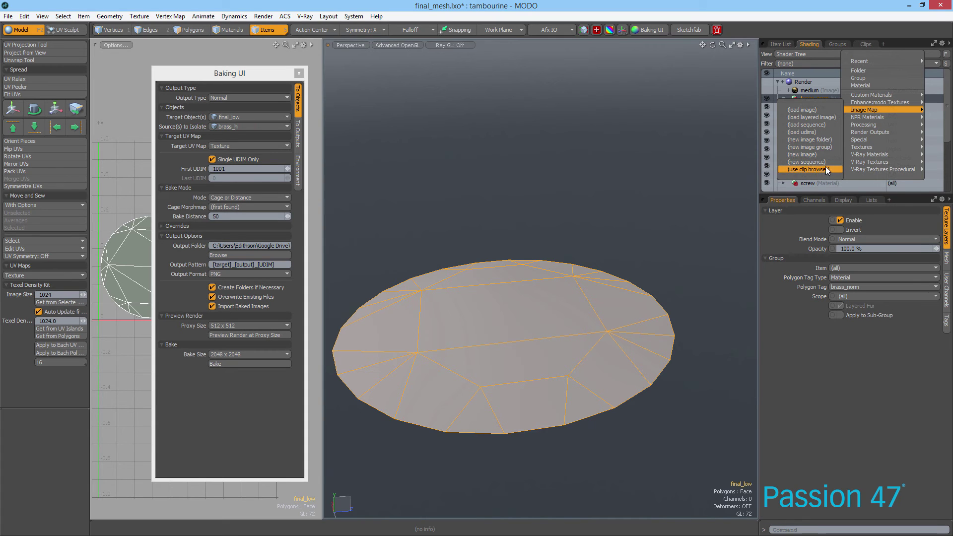
left_click(824, 169)
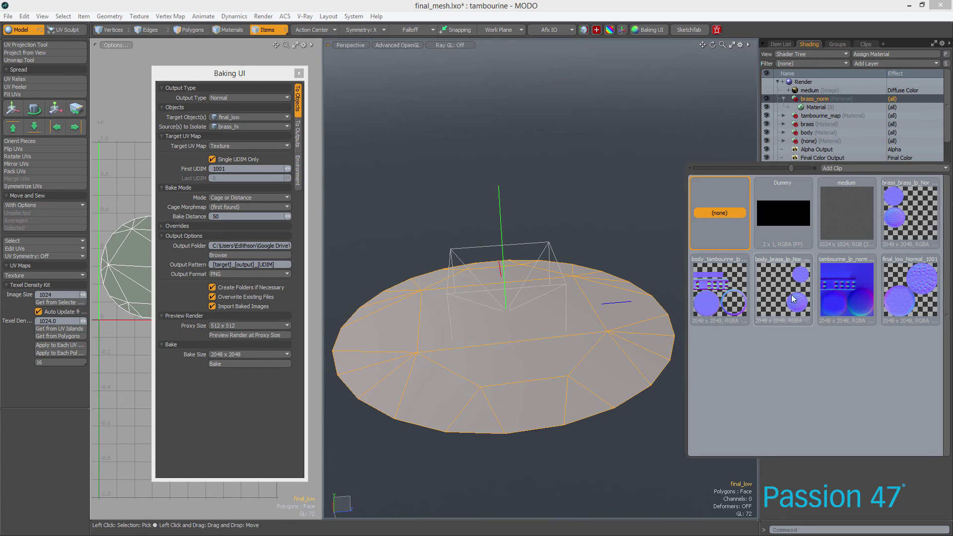
left_click(915, 281)
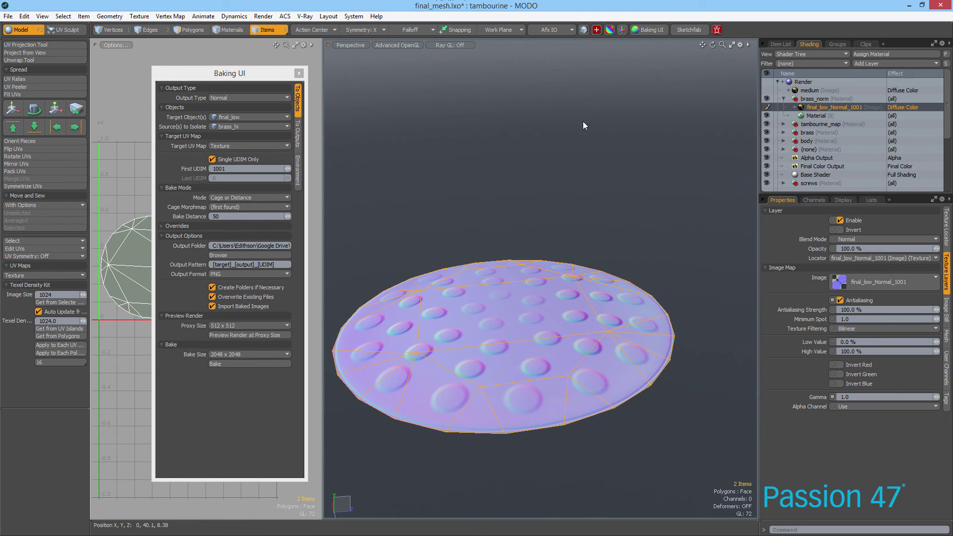
Inspect how the baked map lies on the top and underside of the final_low mesh
key("alt")
left_click_drag(591, 330, 576, 313, "alt")
left_click_drag(575, 313, 584, 217, "ctrl+alt")
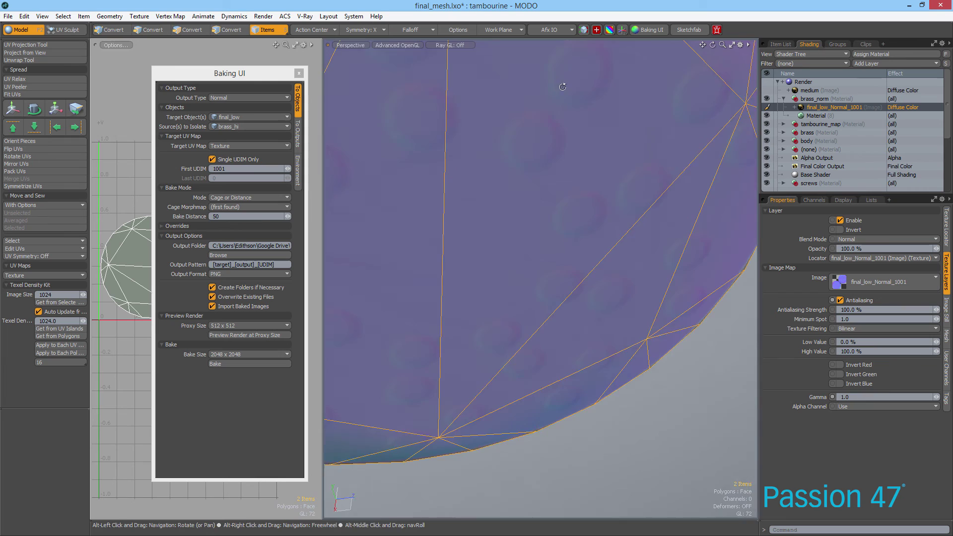
scroll(584, 120, "down", 3)
left_click_drag(563, 87, 575, 239, "alt")
left_click(631, 253)
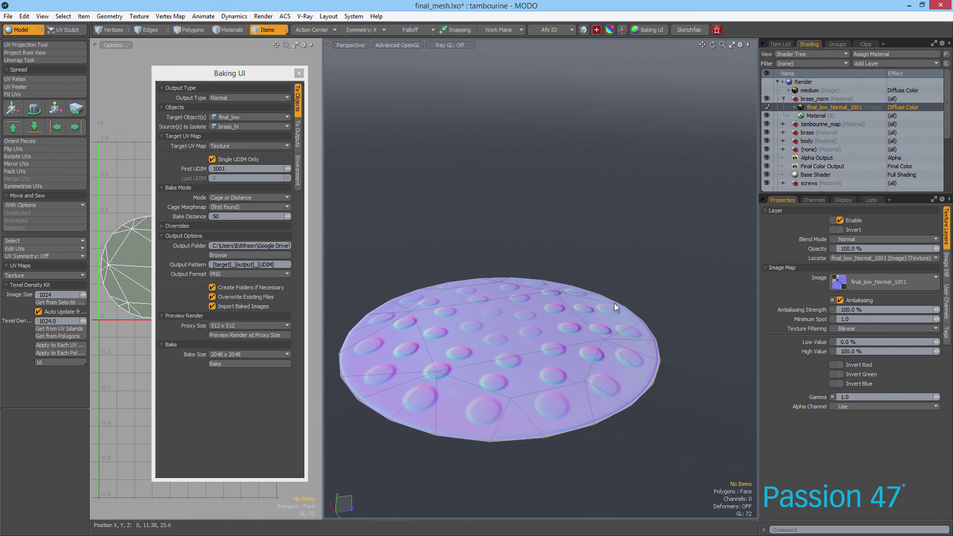
left_click(606, 339)
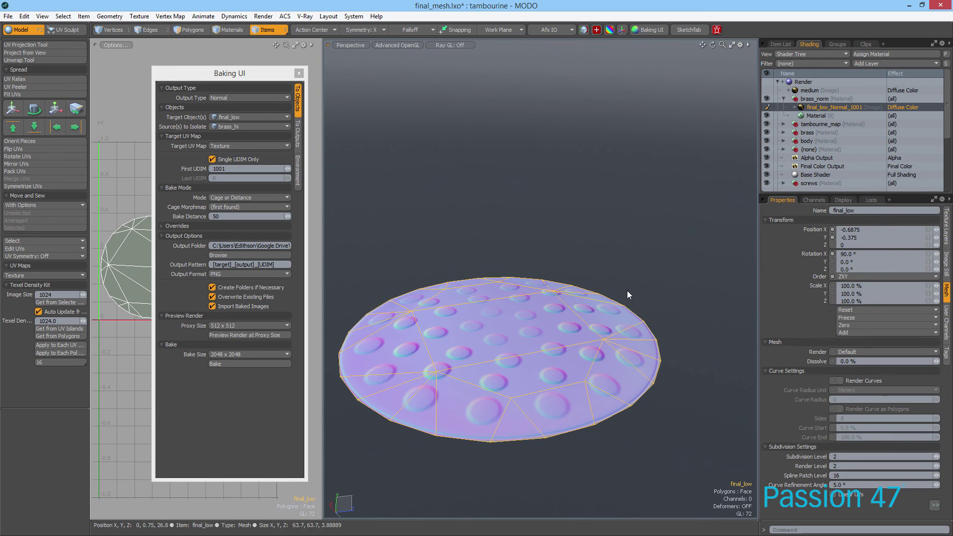
Change the final_low_Normal_1001 layer's effect to the surface shading Normal effect
right_click(907, 107)
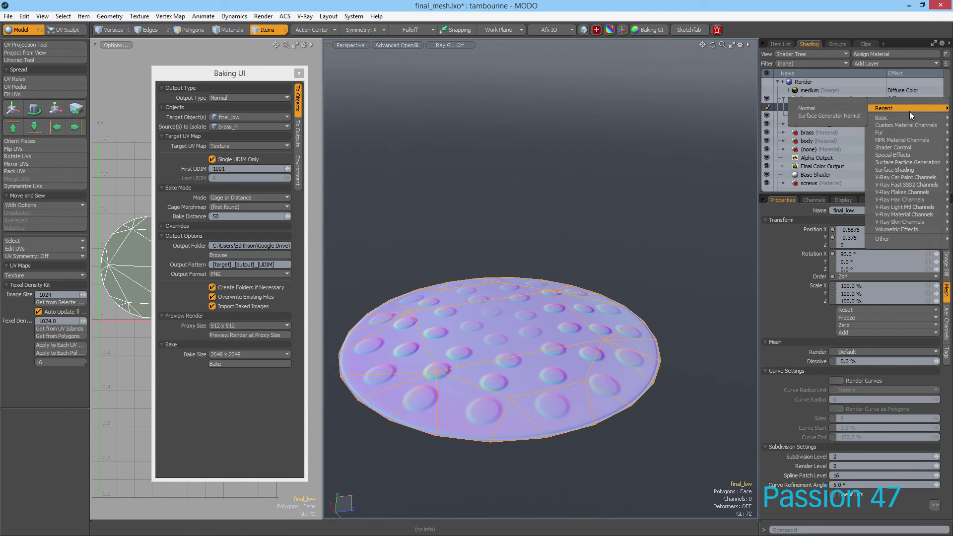
mouse_move(902, 157)
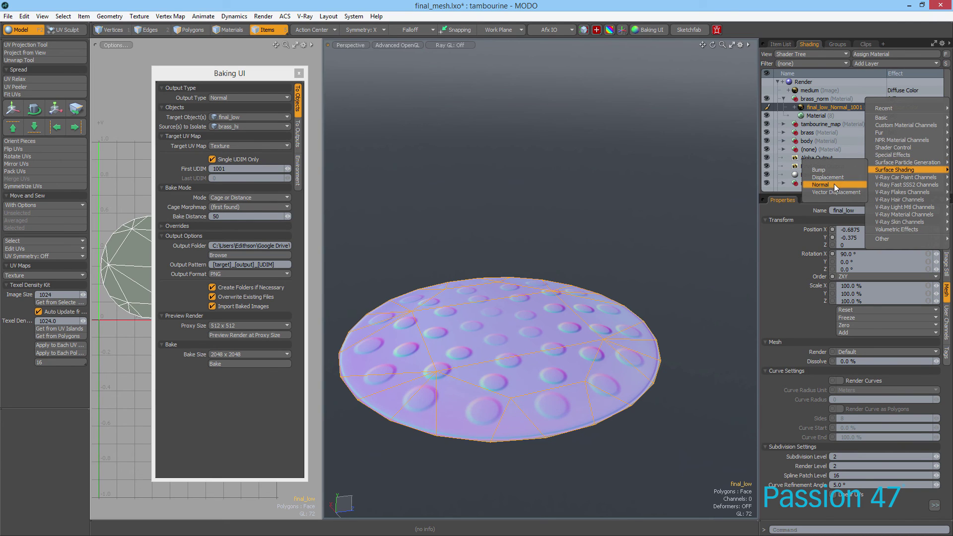
left_click(836, 183)
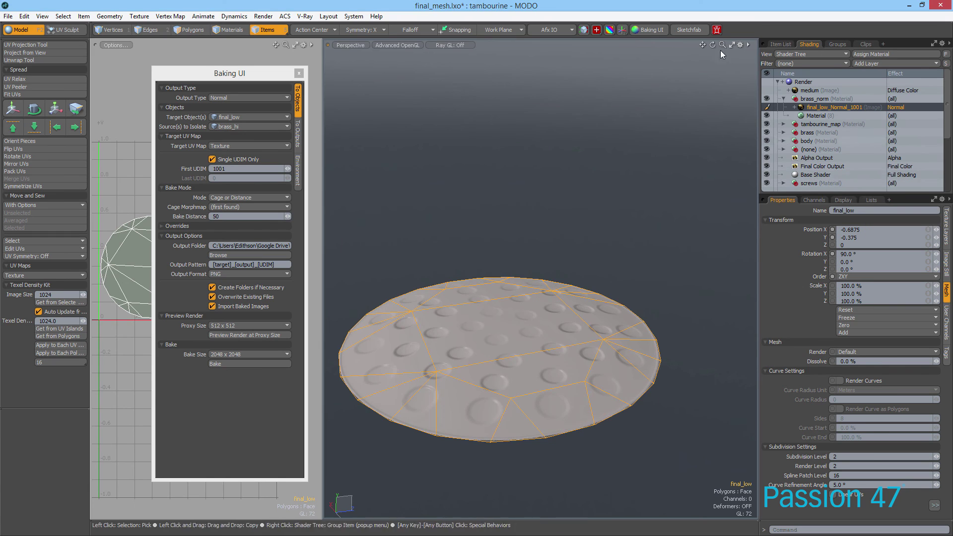
Deselect the mesh and examine its normal-mapped dents up close and from above
left_click(600, 134)
left_click_drag(556, 218, 521, 155, "alt")
scroll(561, 308, "up", 5, "alt")
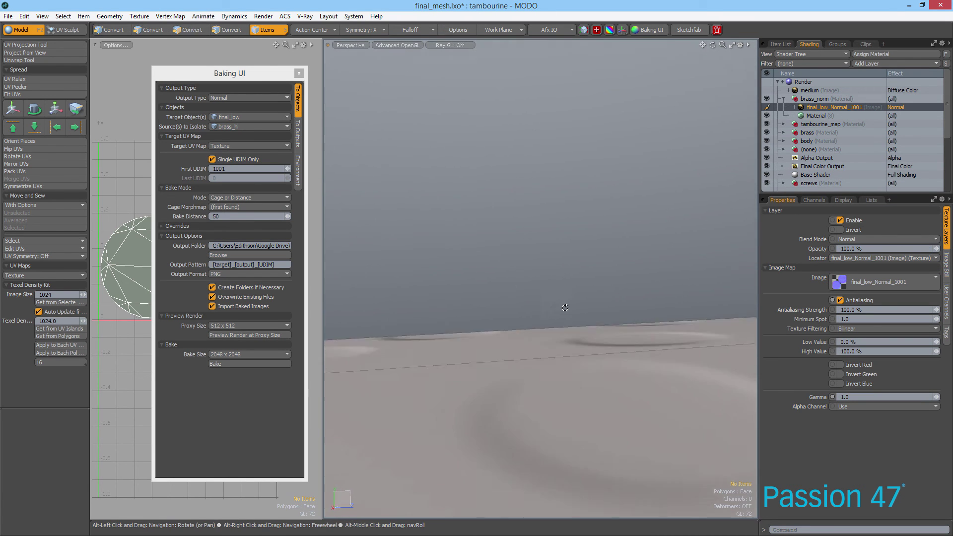
left_click_drag(565, 307, 569, 244, "alt")
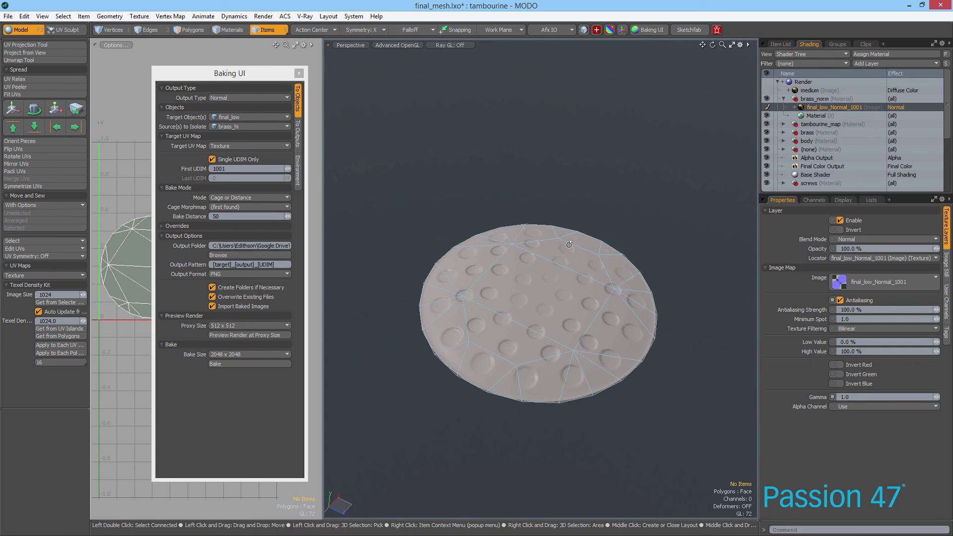
Display brass_hi in place of final_low for comparison and select it to check its polygon count
left_click(780, 44)
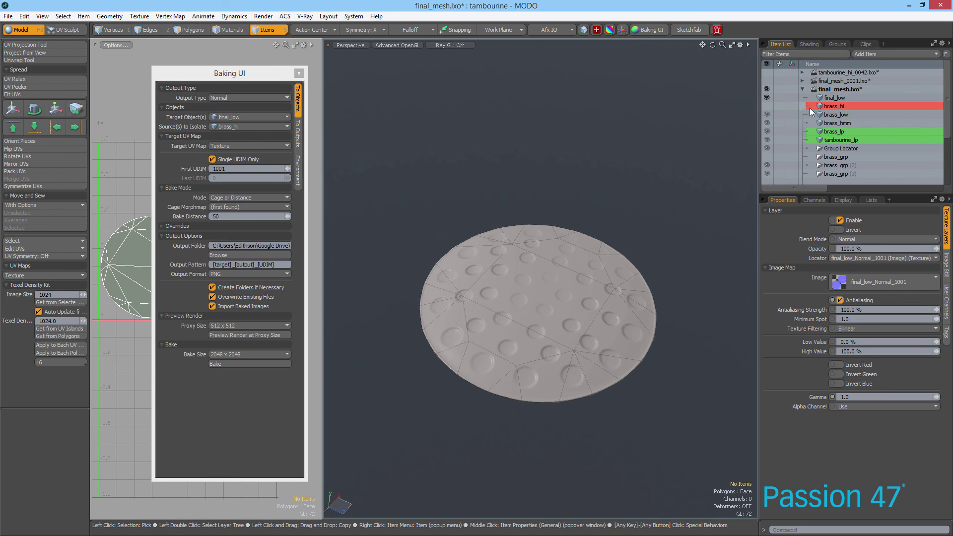
left_click(767, 106)
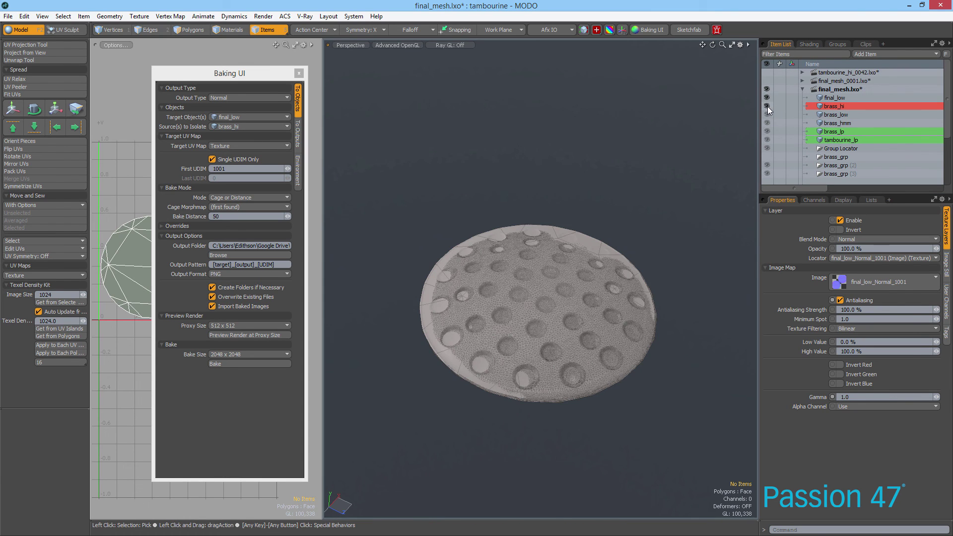
left_click(767, 106)
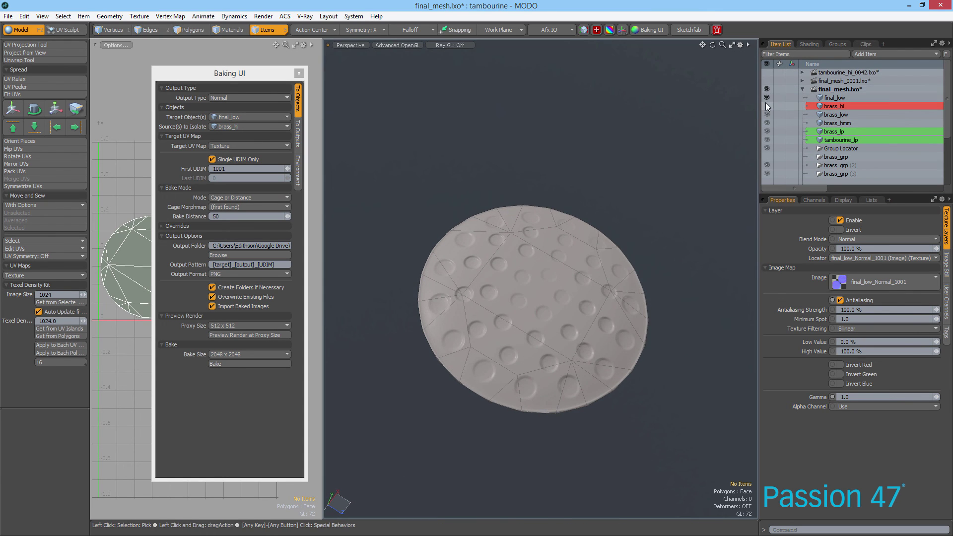
left_click(766, 100)
left_click(767, 106)
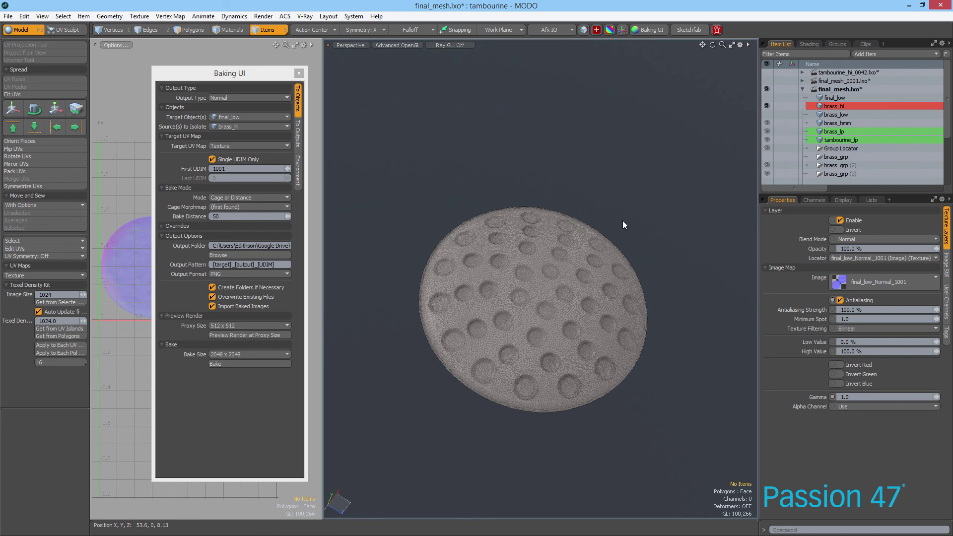
left_click(619, 297)
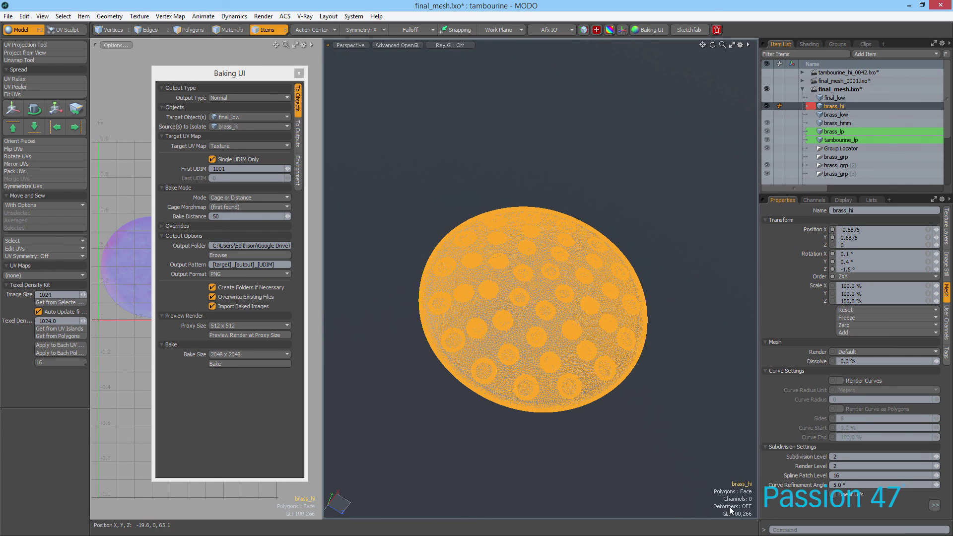
Hide brass_hi, show final_low again, and view its normal-mapped surface from a shallower angle
left_click(767, 98)
left_click(766, 98)
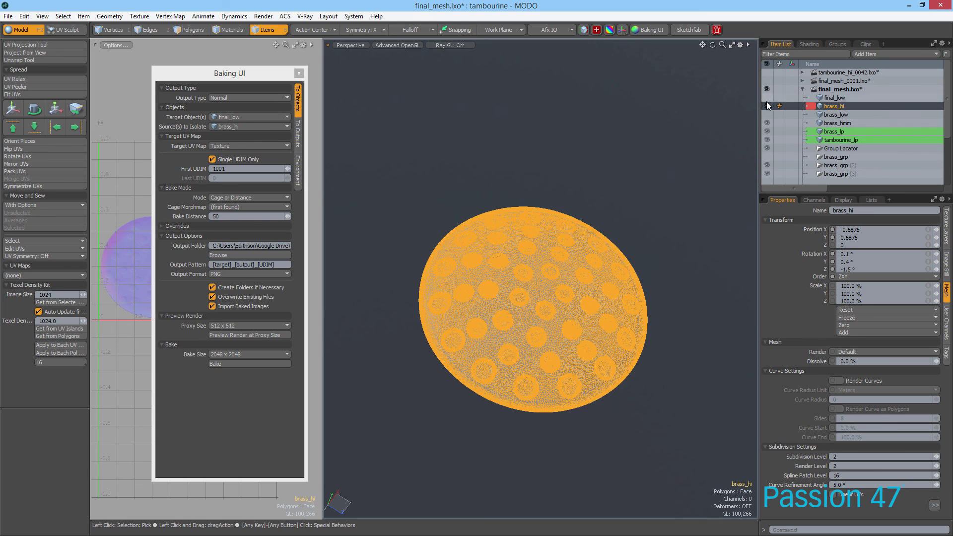
left_click(767, 106)
left_click(766, 98)
left_click_drag(571, 387, 567, 321, "alt")
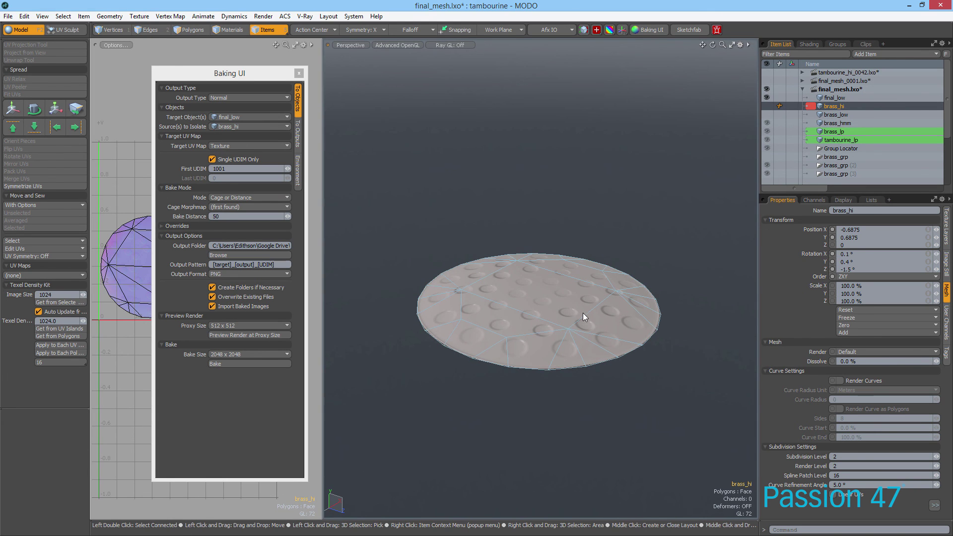